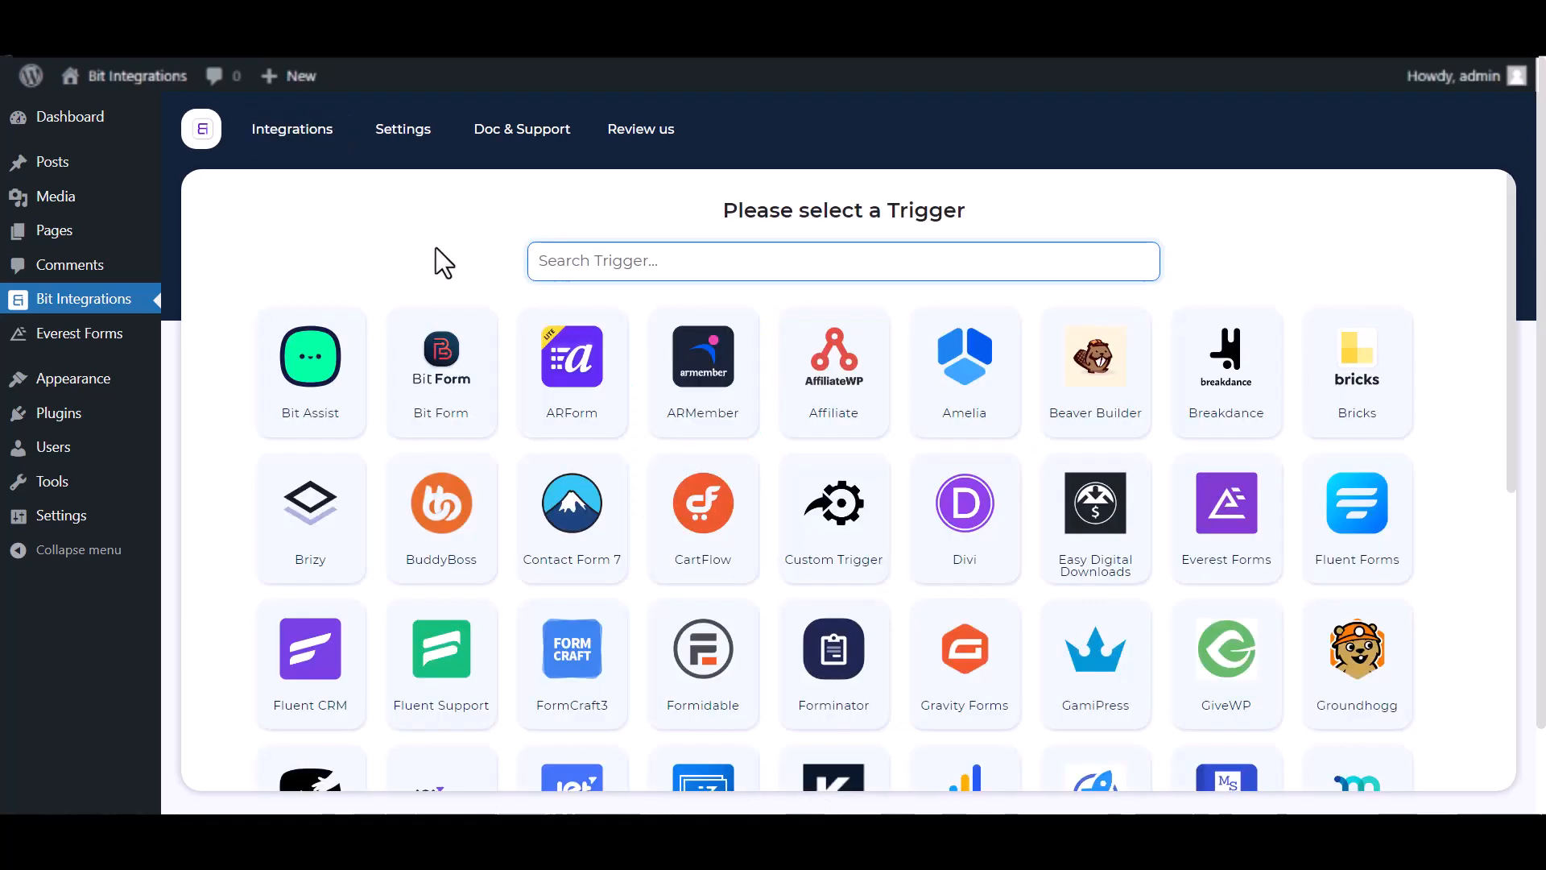
- Choose Everest Forms as the integration's trigger with Contact Form as its form, and continue to action selection
click(622, 267)
text(eve)
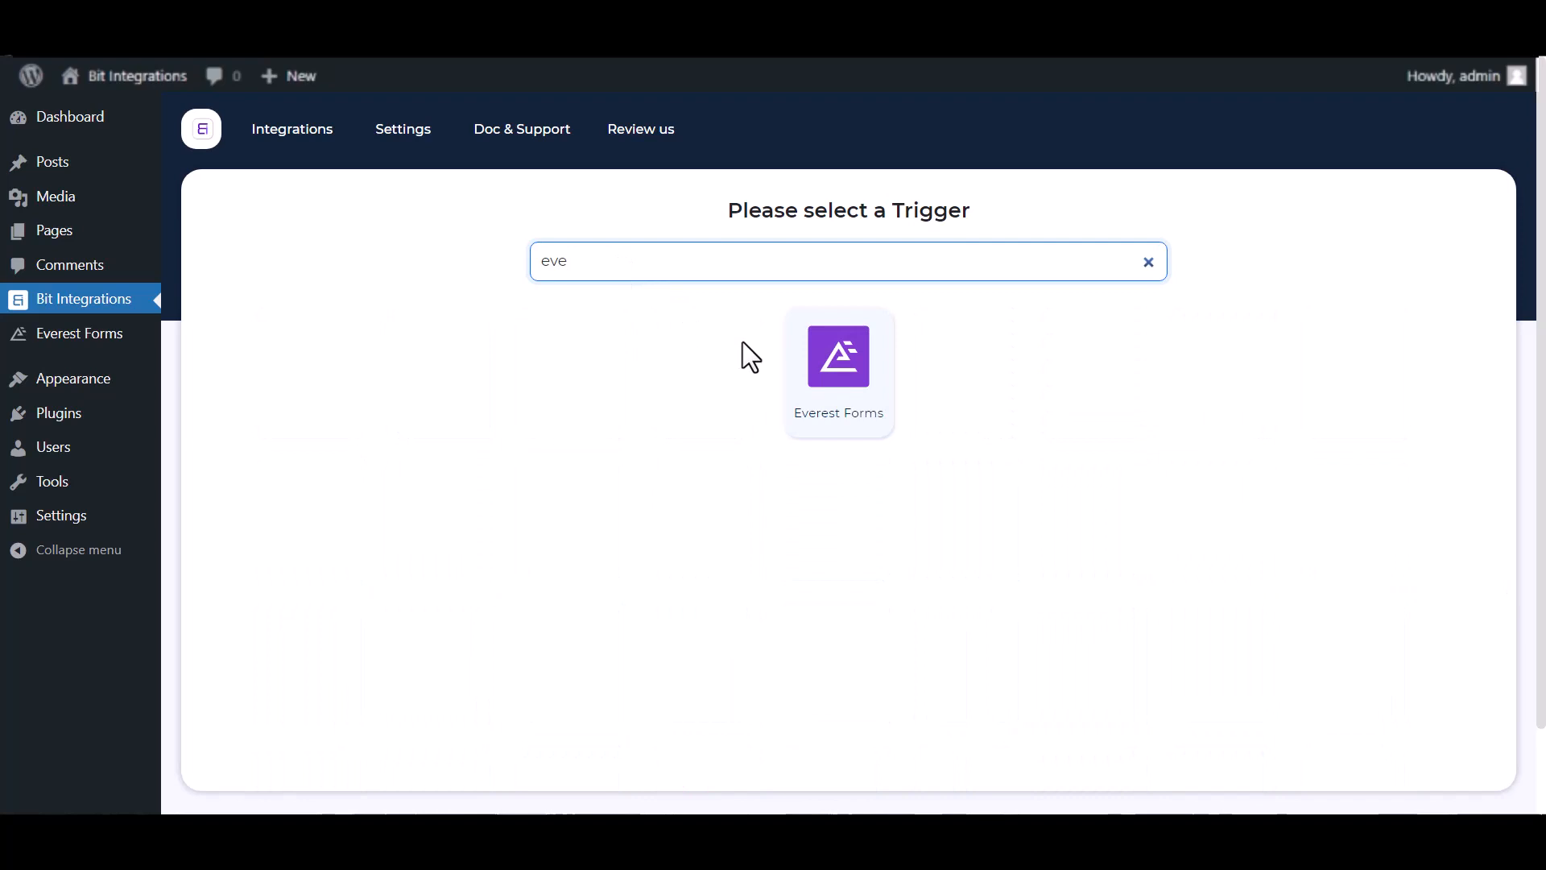
click(863, 397)
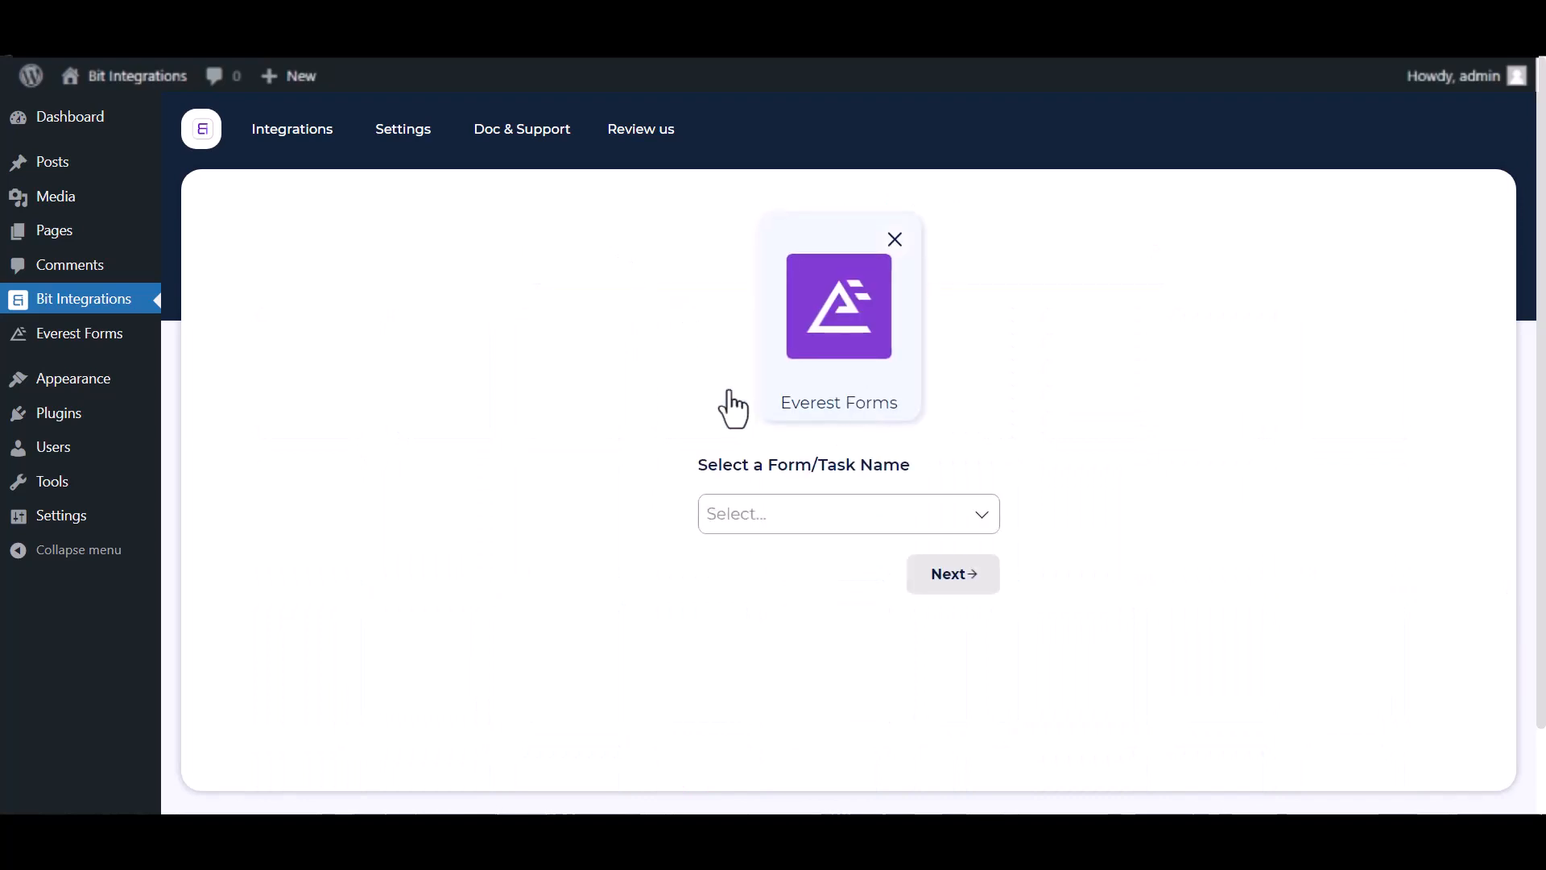
click(735, 507)
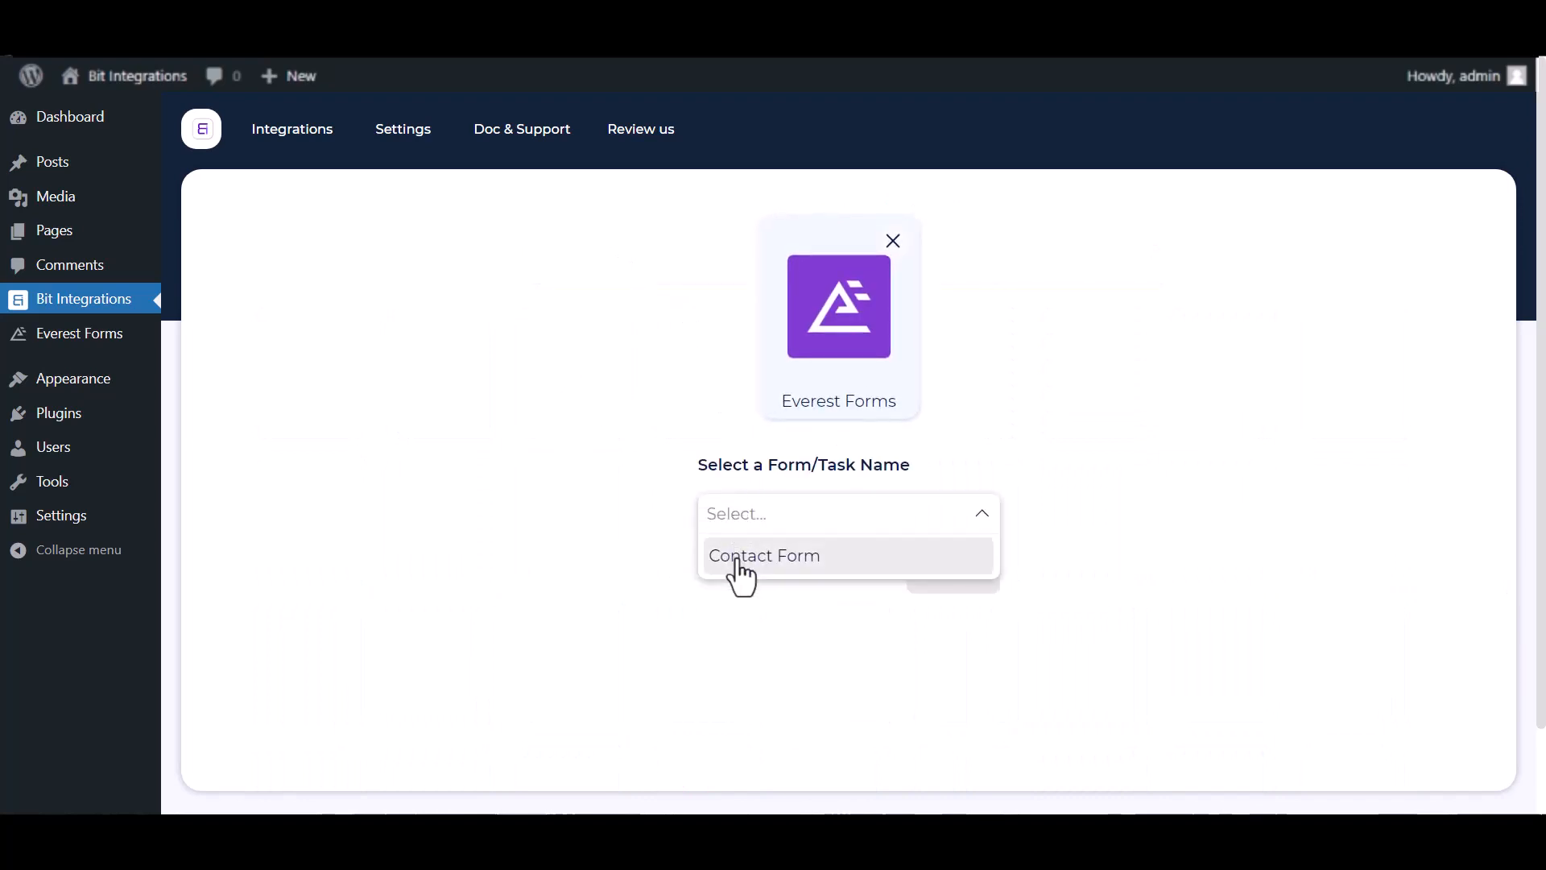
click(739, 561)
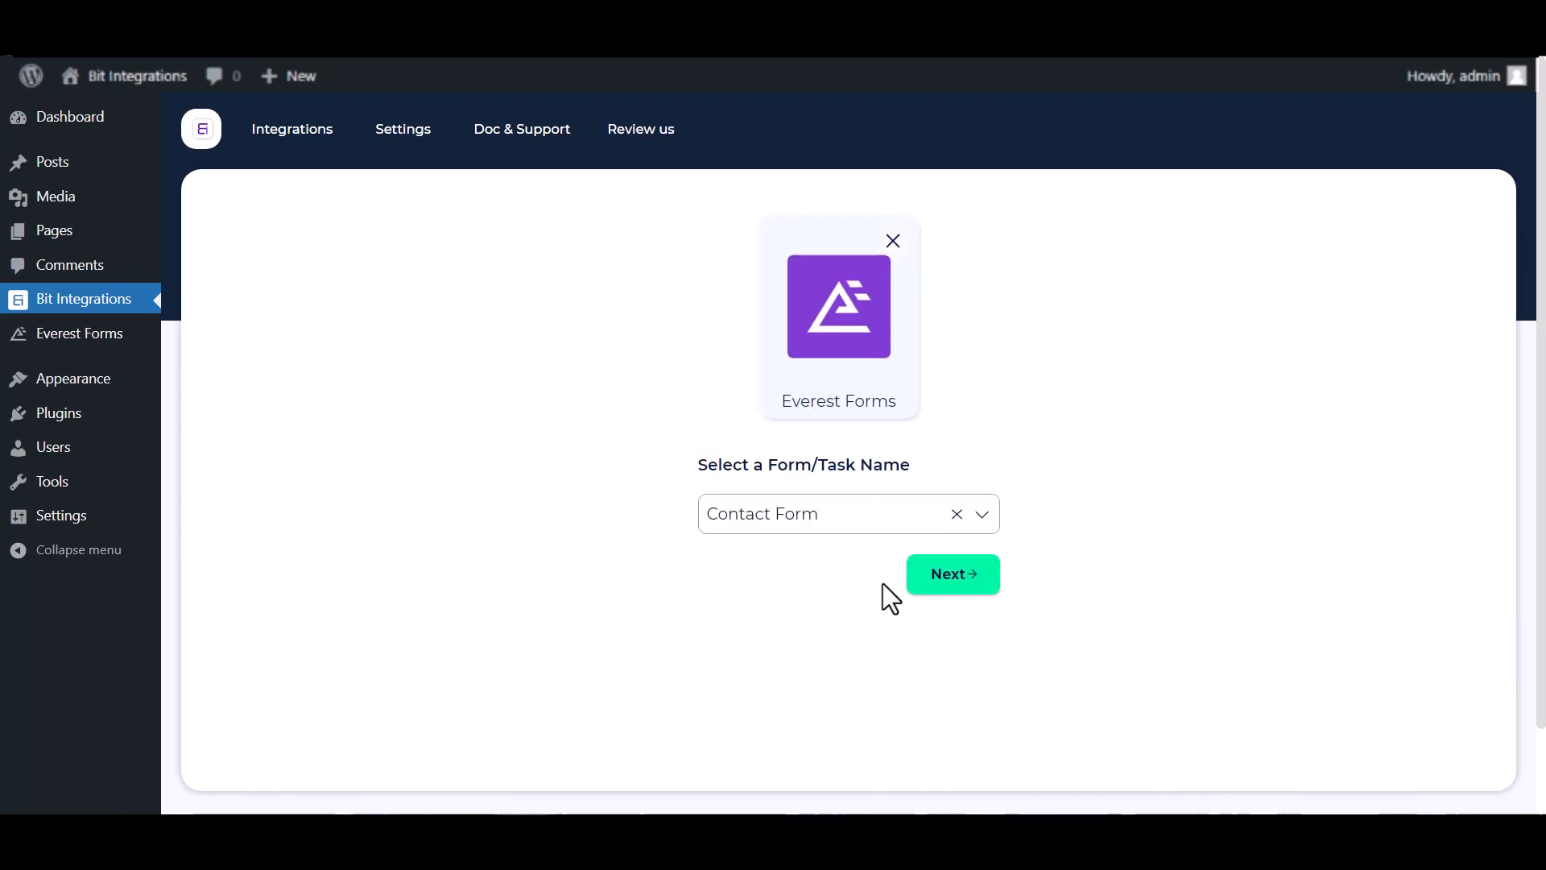
click(924, 590)
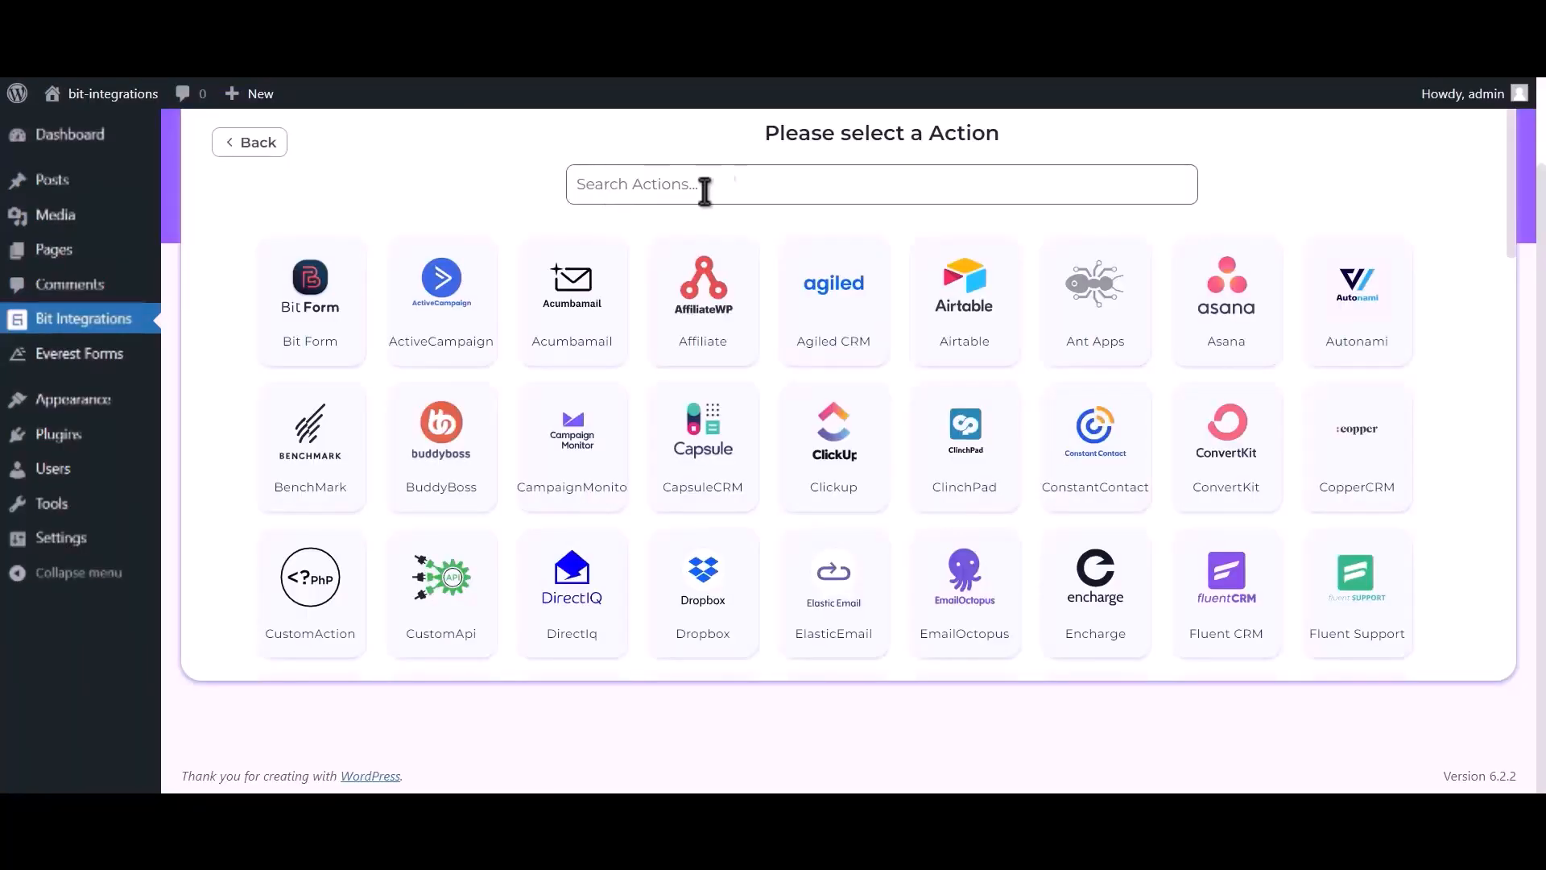
- Search the actions for "hubspot", choose Hubspot as the action, and review the note on generating an access token
click(755, 184)
text(hub)
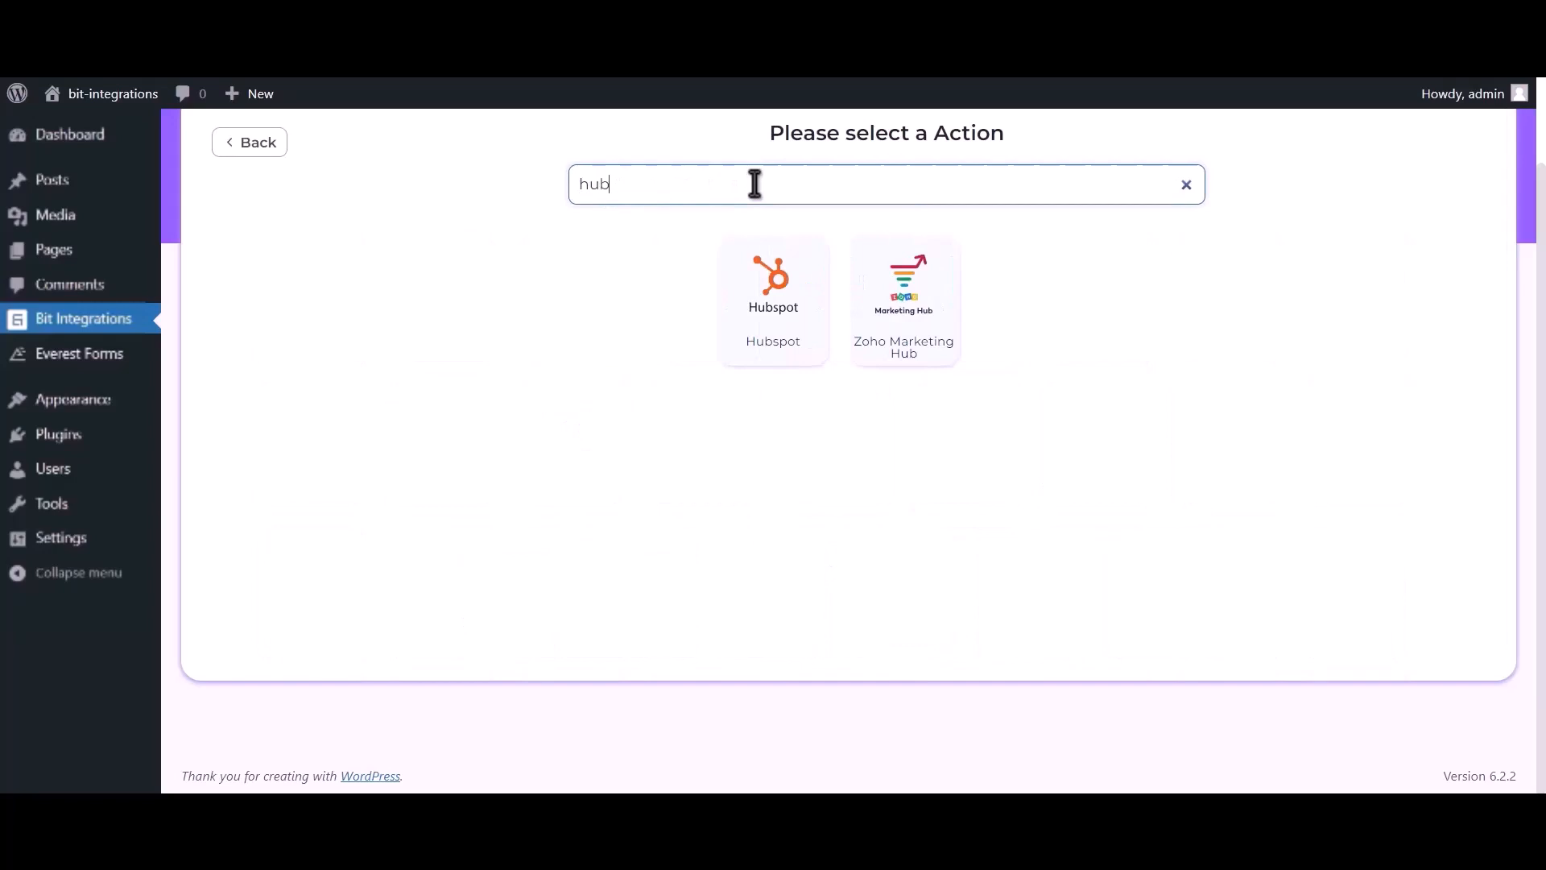
text(spot)
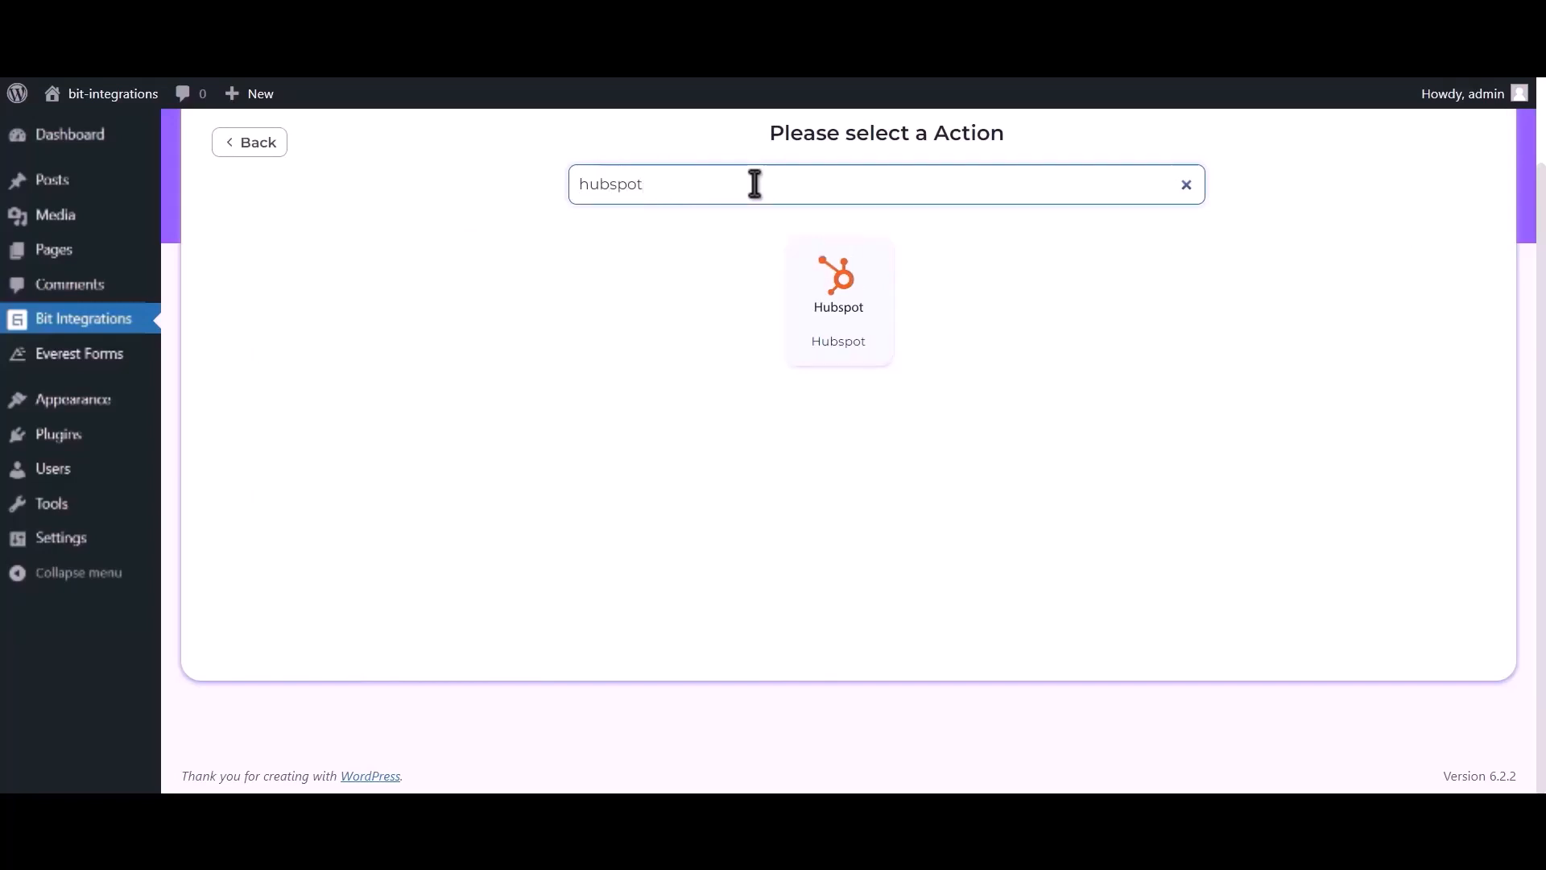
click(846, 318)
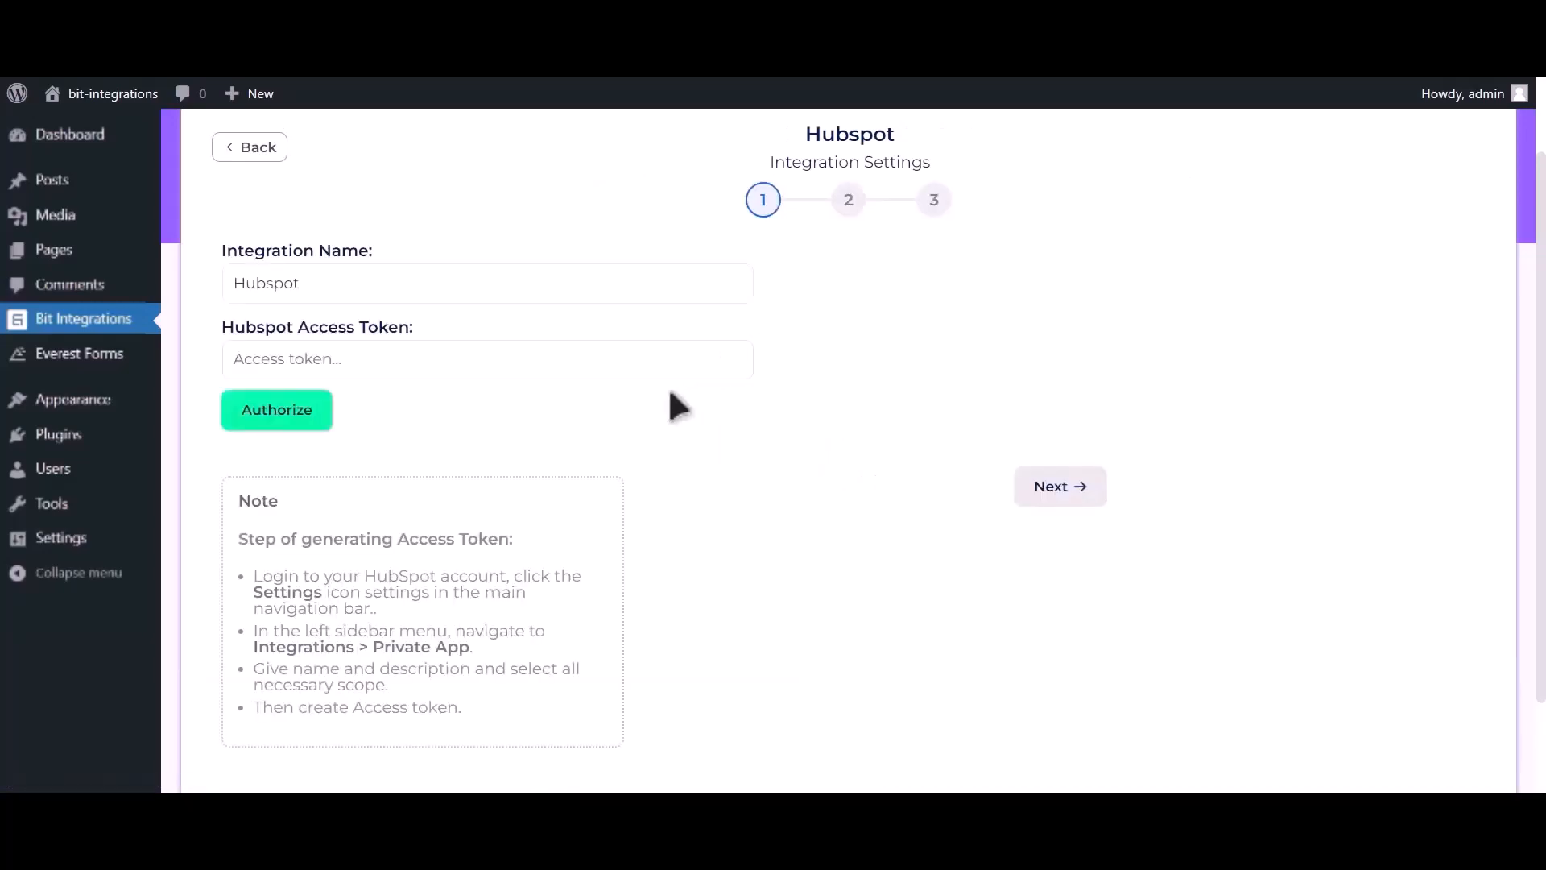
drag(238, 542, 516, 734)
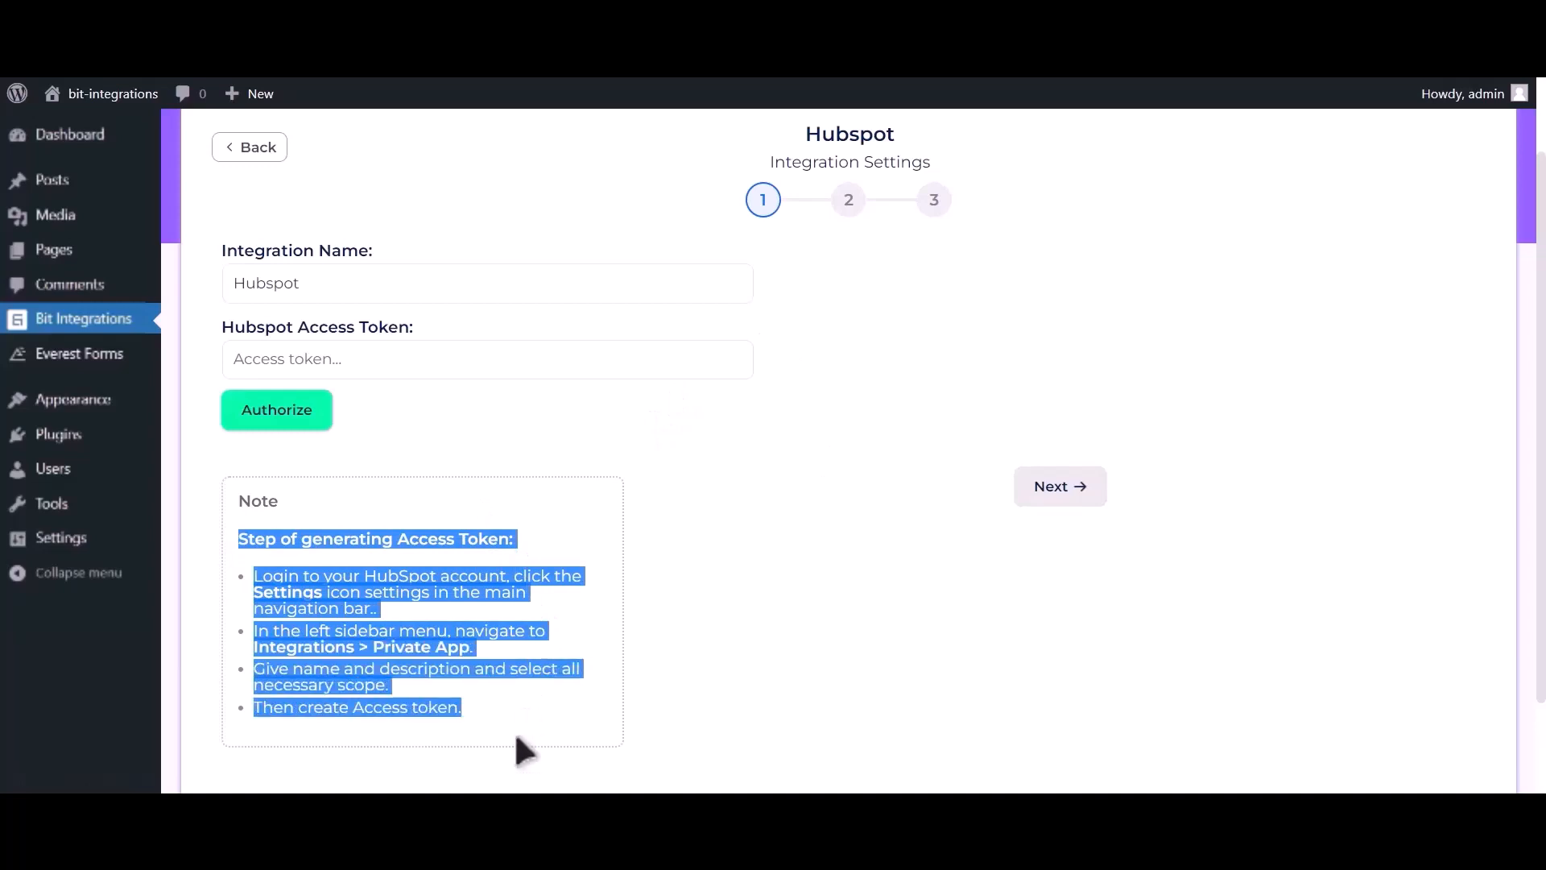
click(523, 538)
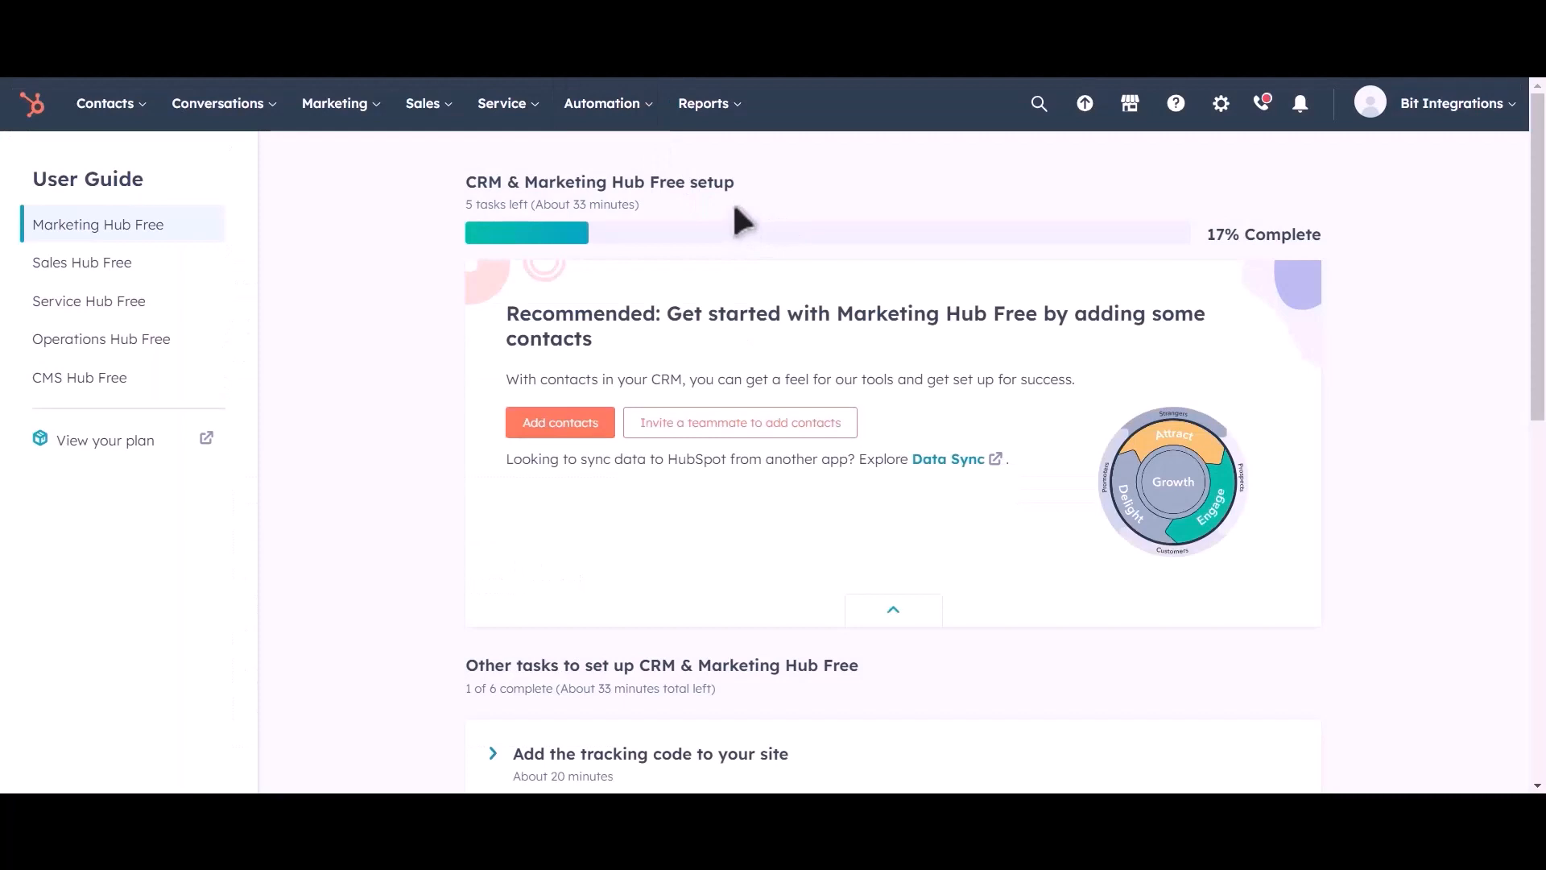
- Switch to the HubSpot account and start creating a private app from the integration settings
click(1221, 113)
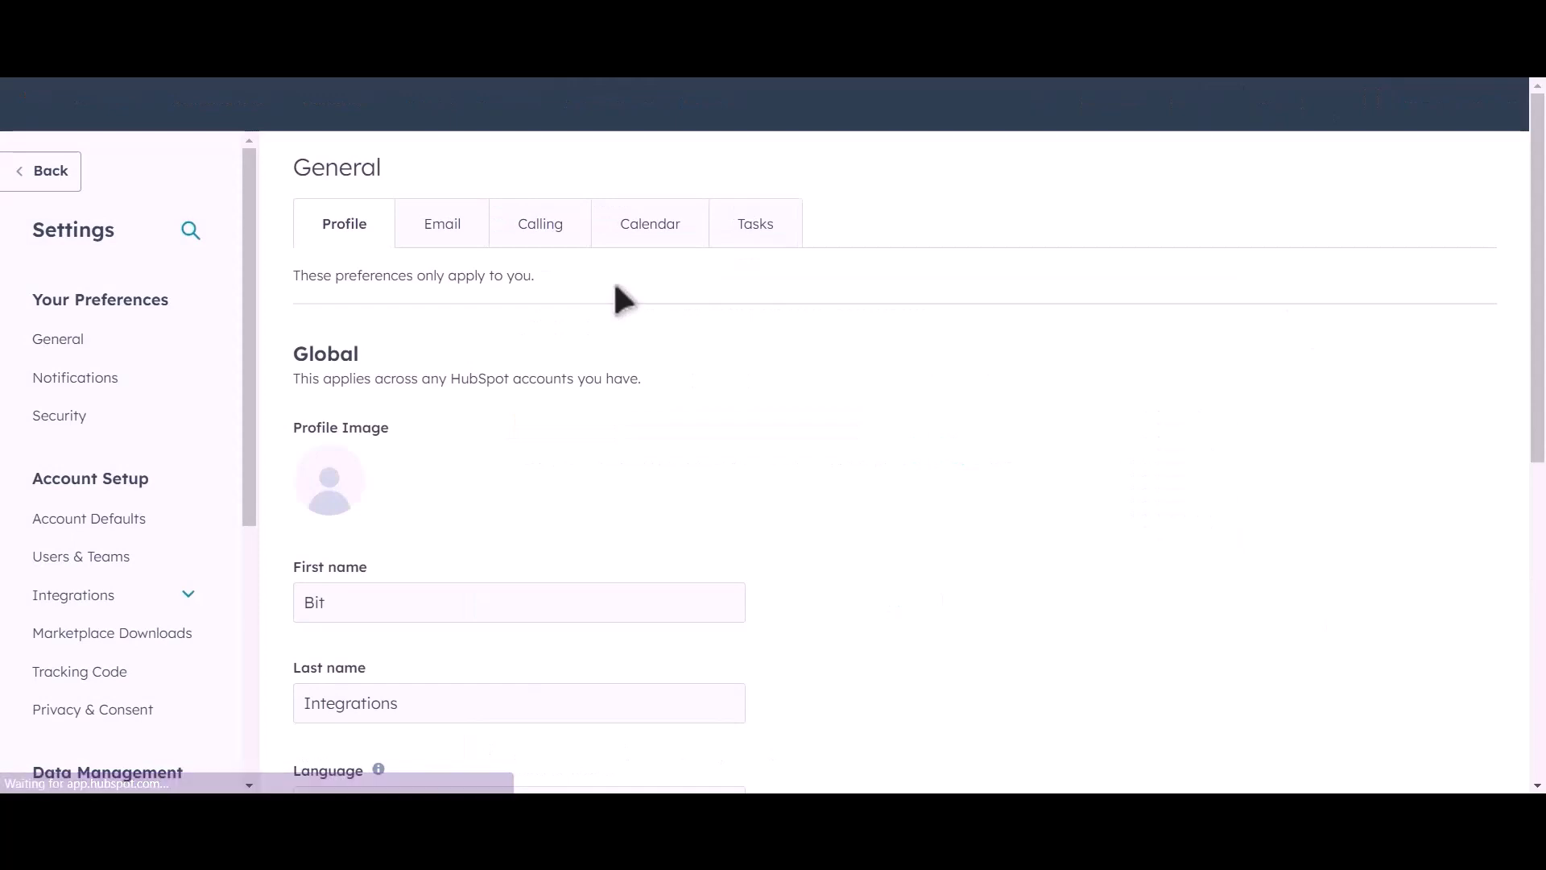
click(141, 605)
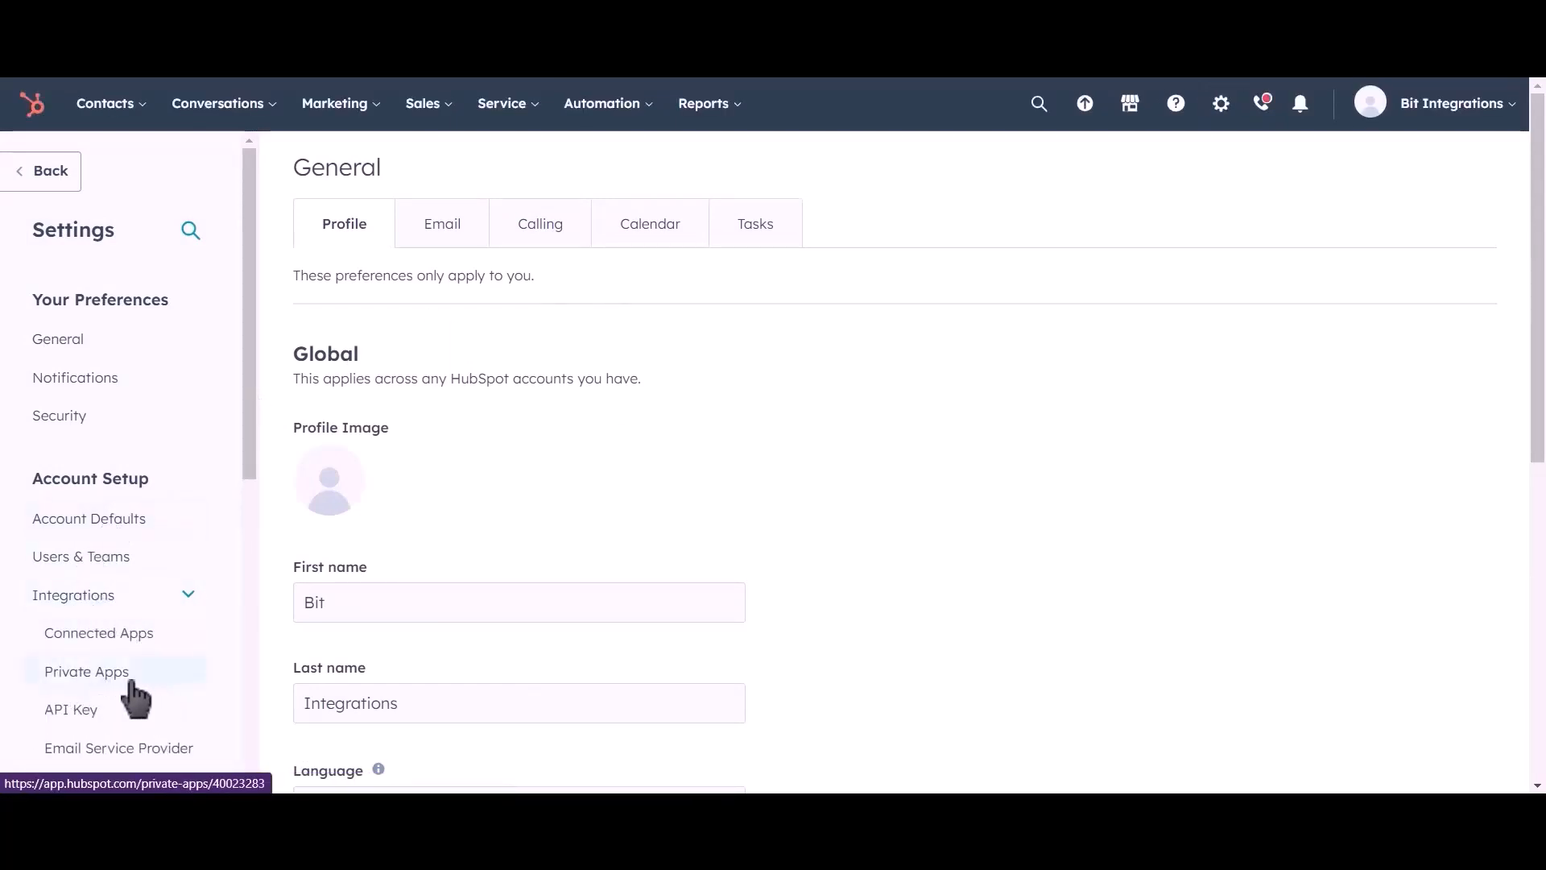
click(157, 681)
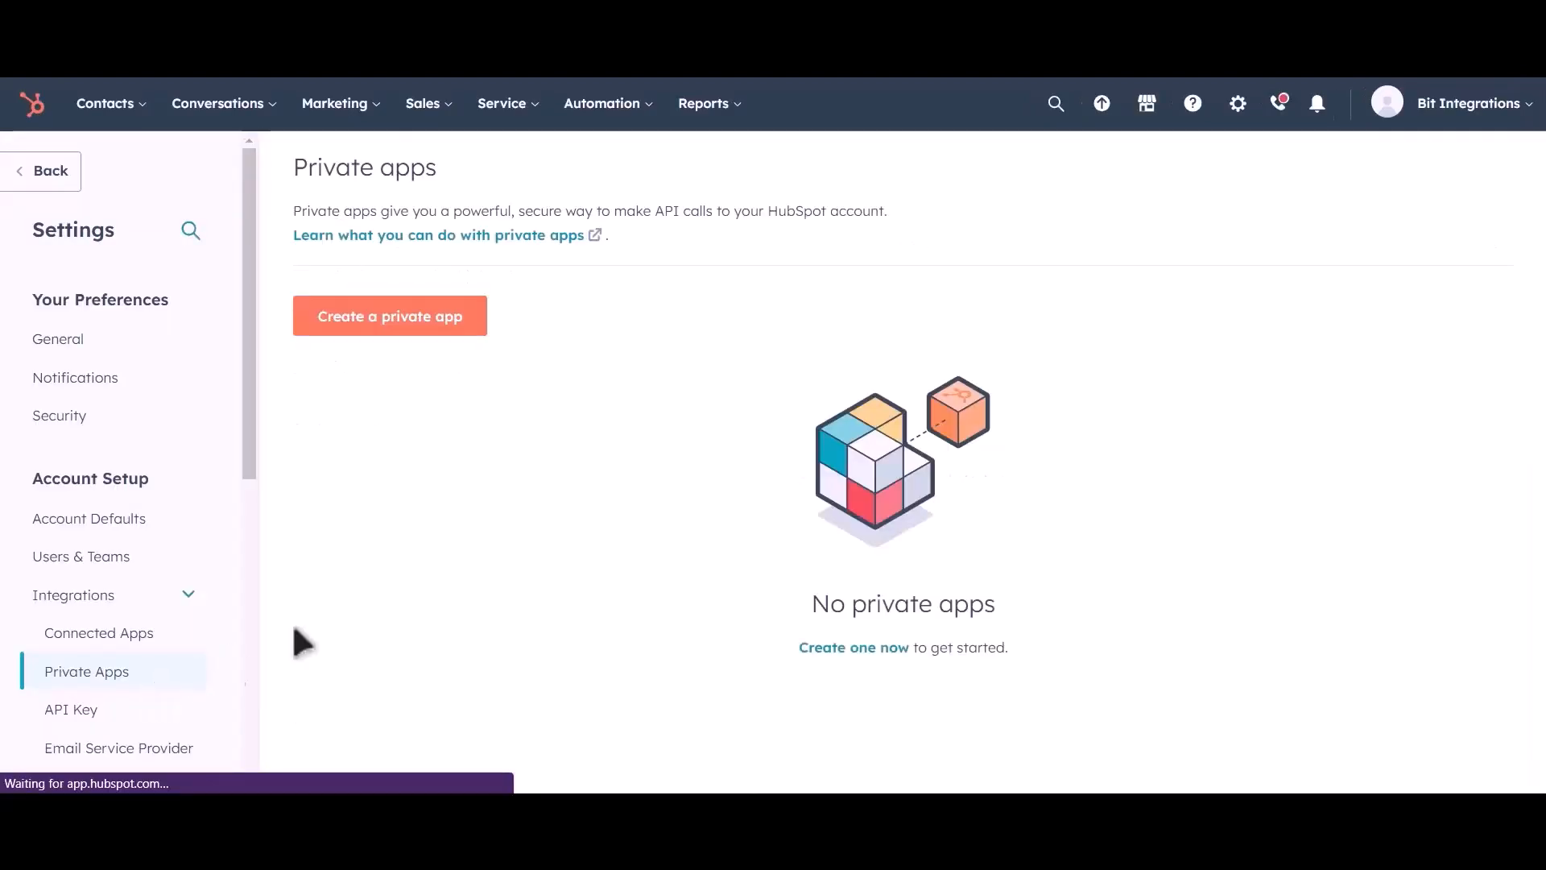
click(427, 349)
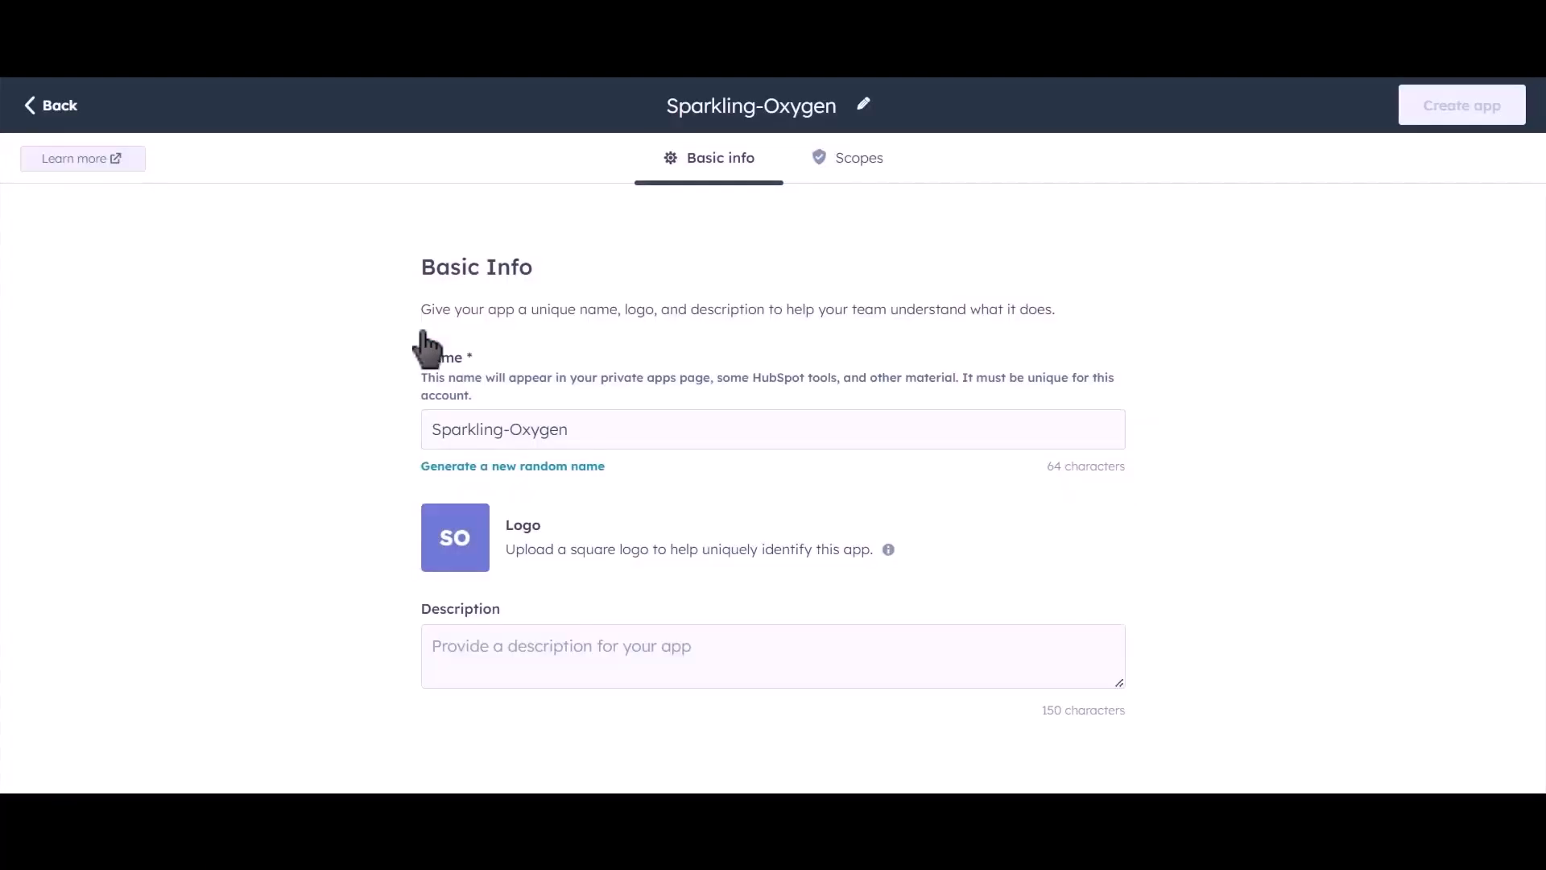
- Replace the private app's generated name with "Bit Integrations"
drag(599, 421, 413, 429)
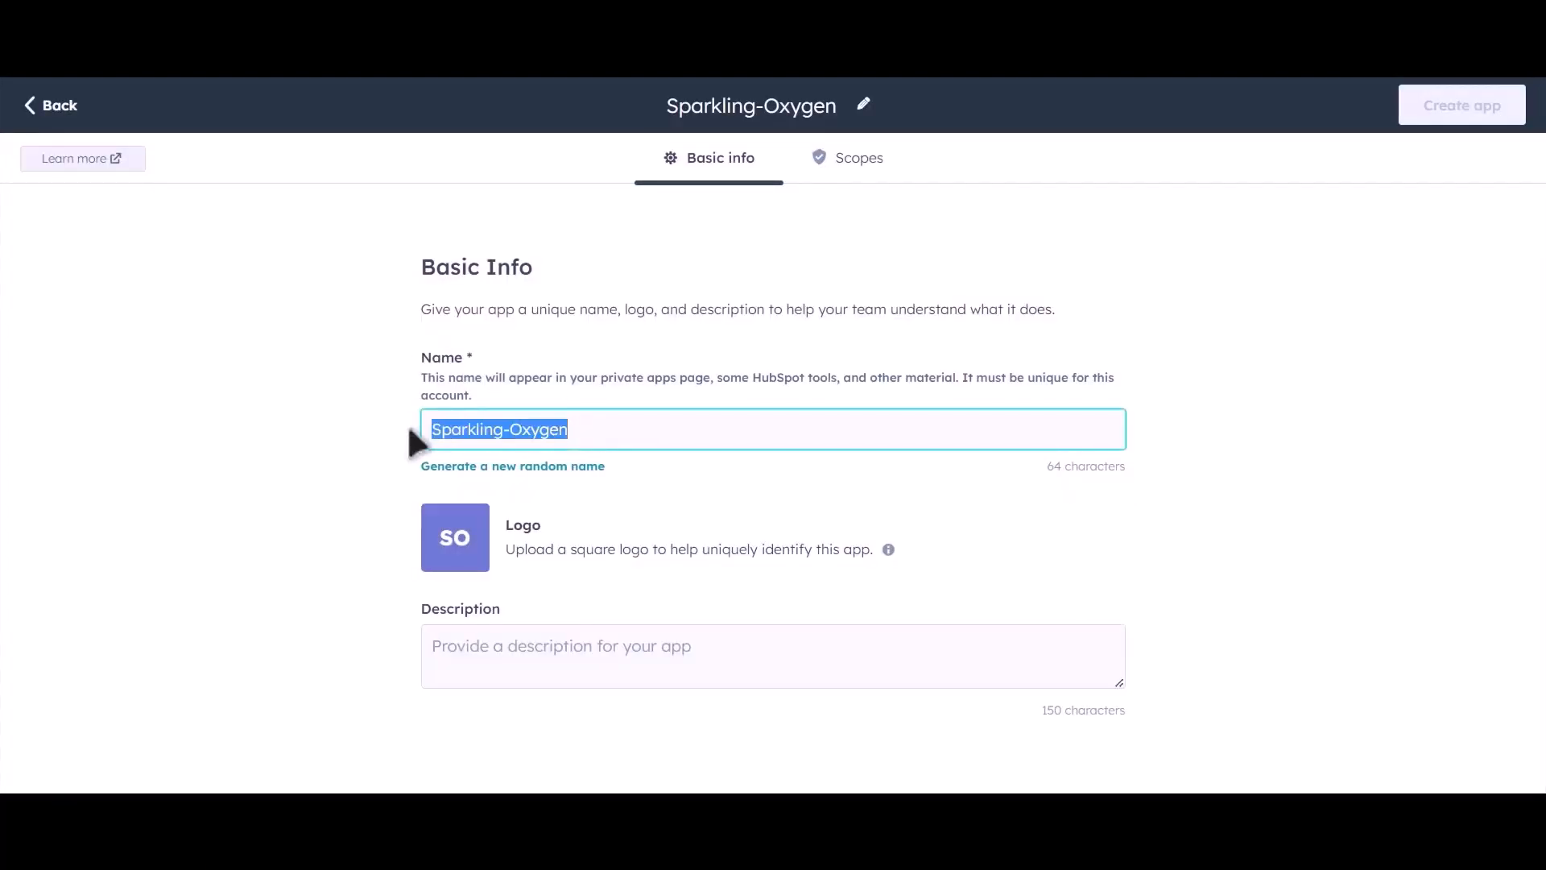
text(Bit )
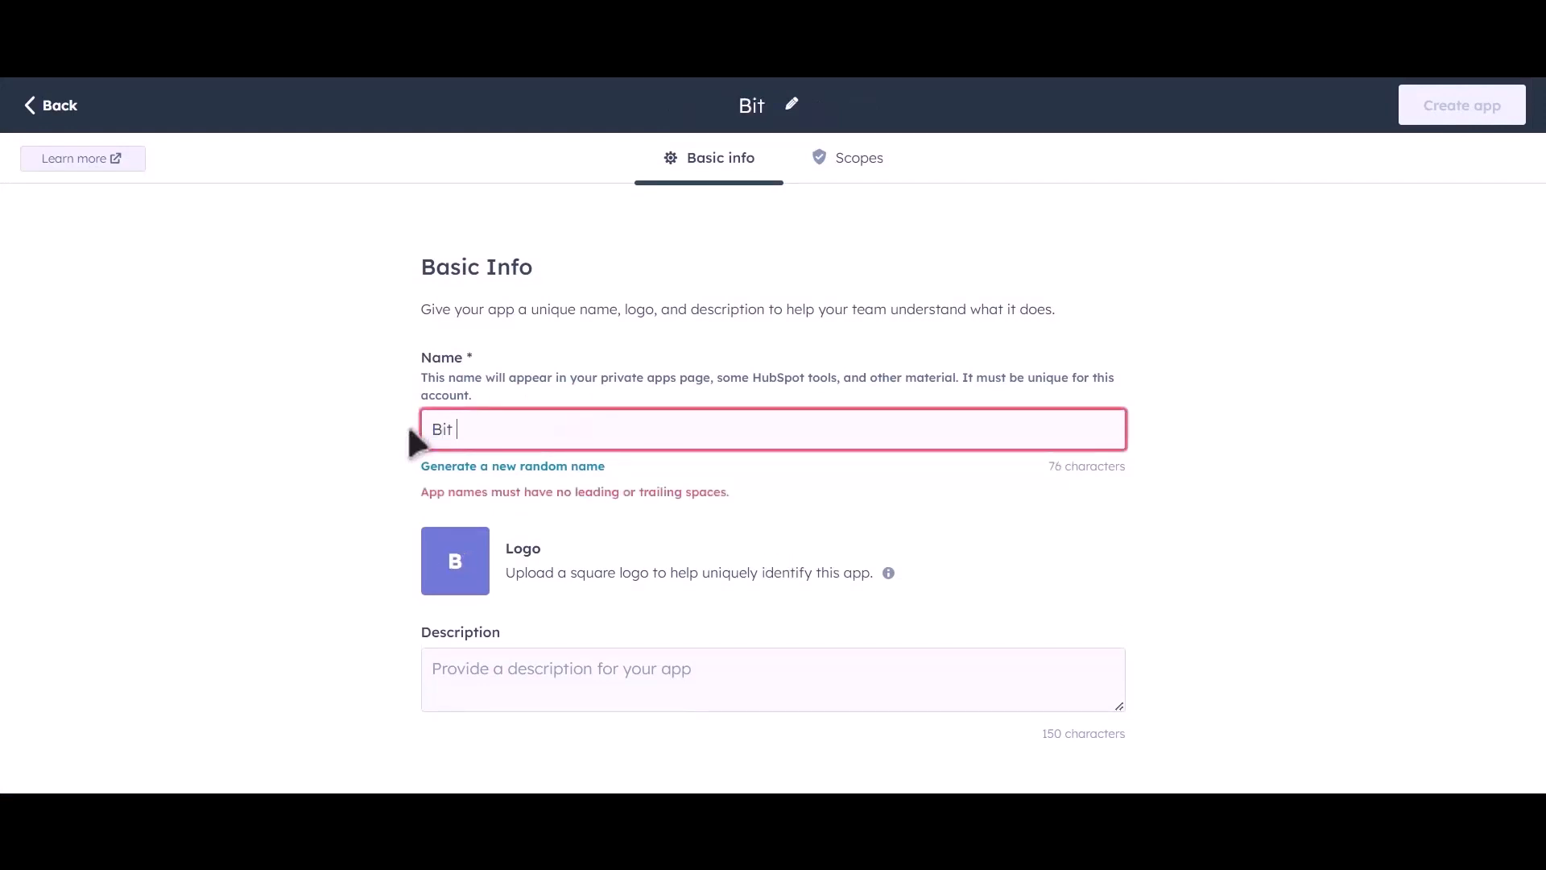
text(Integr)
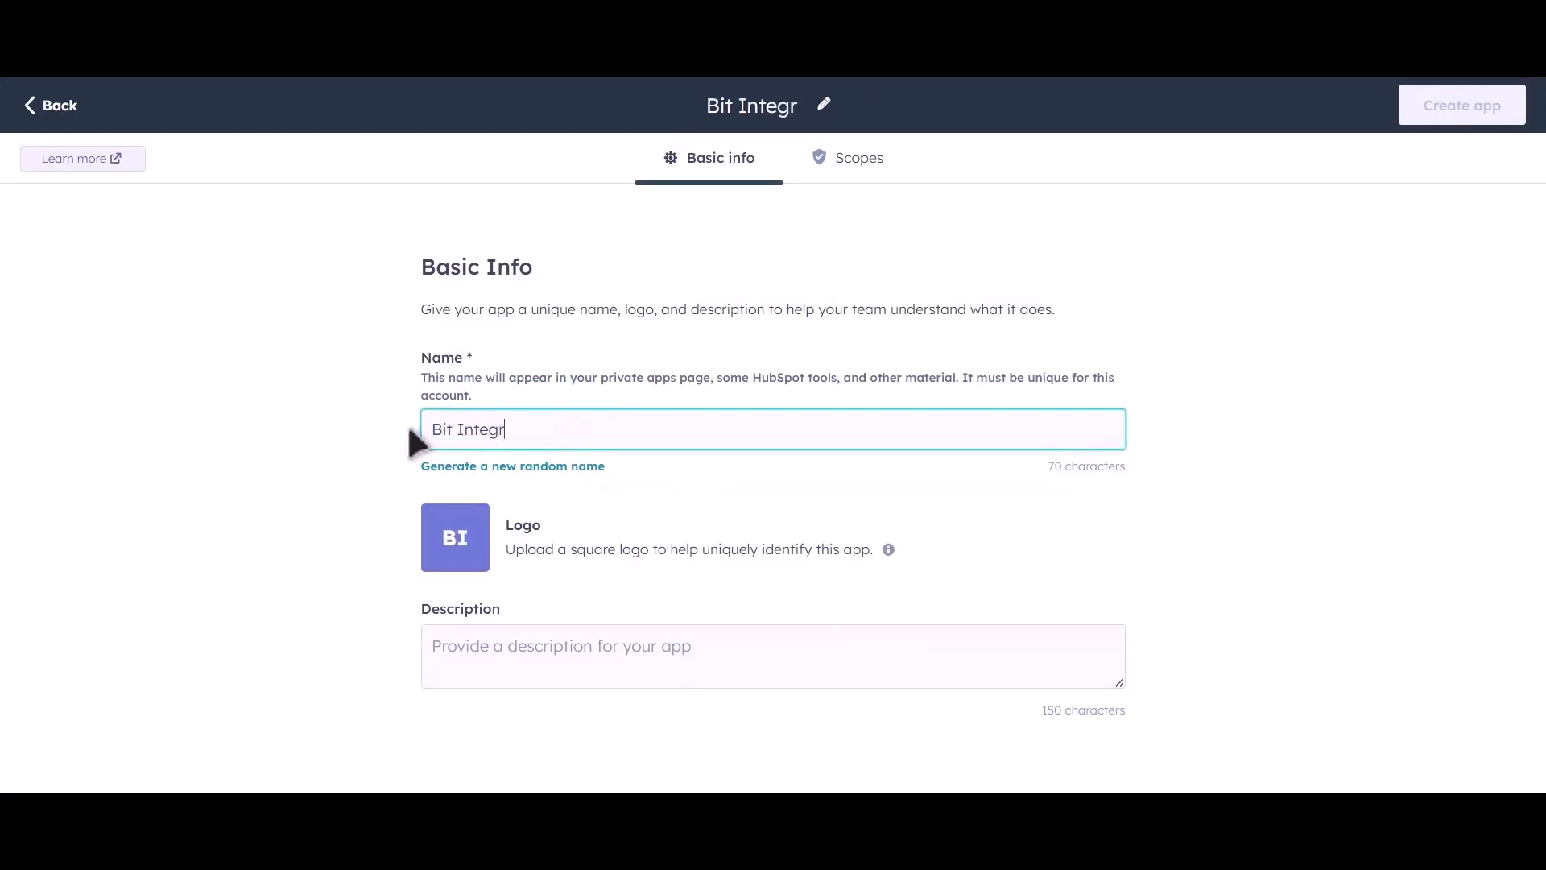
text(ations)
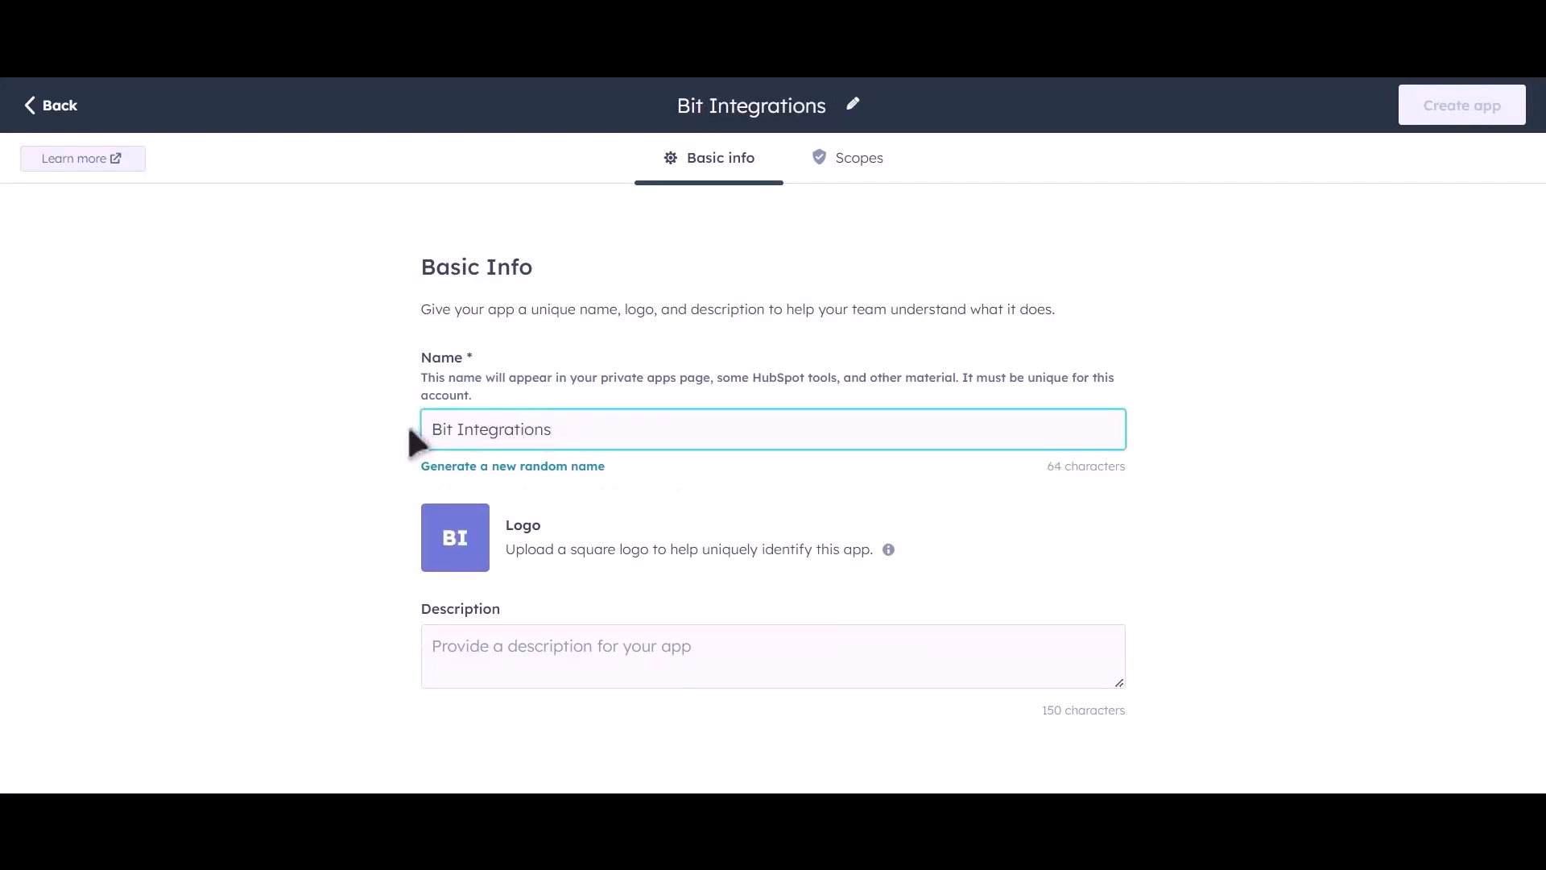
- Grant the app read access to every available CRM scope from crm.lists through crm.schemas.deals
click(868, 183)
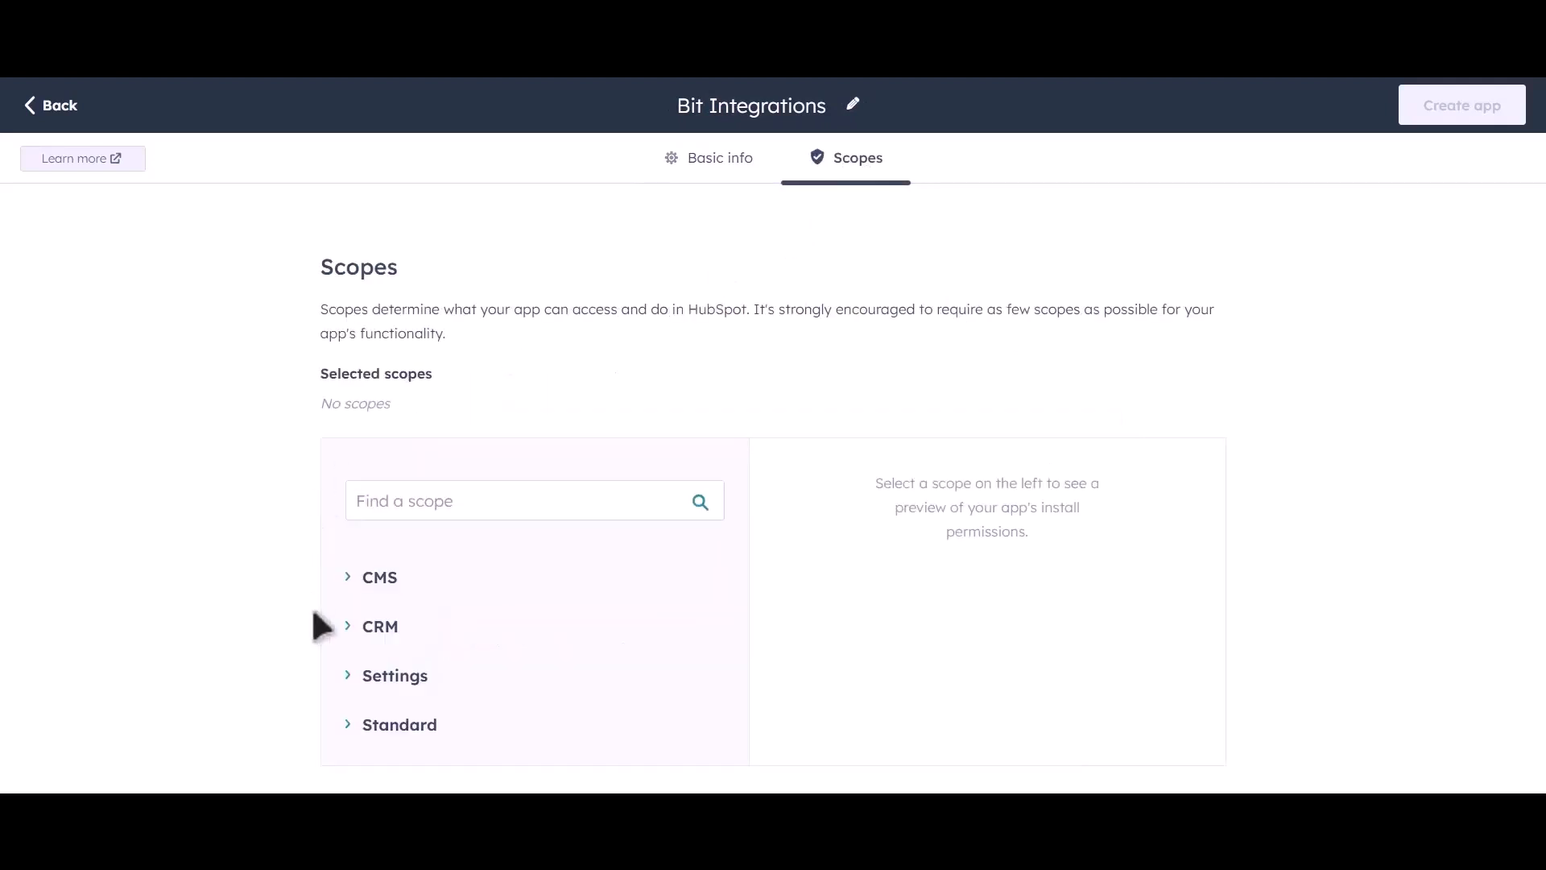
click(348, 632)
scroll(685, 559, down, 4)
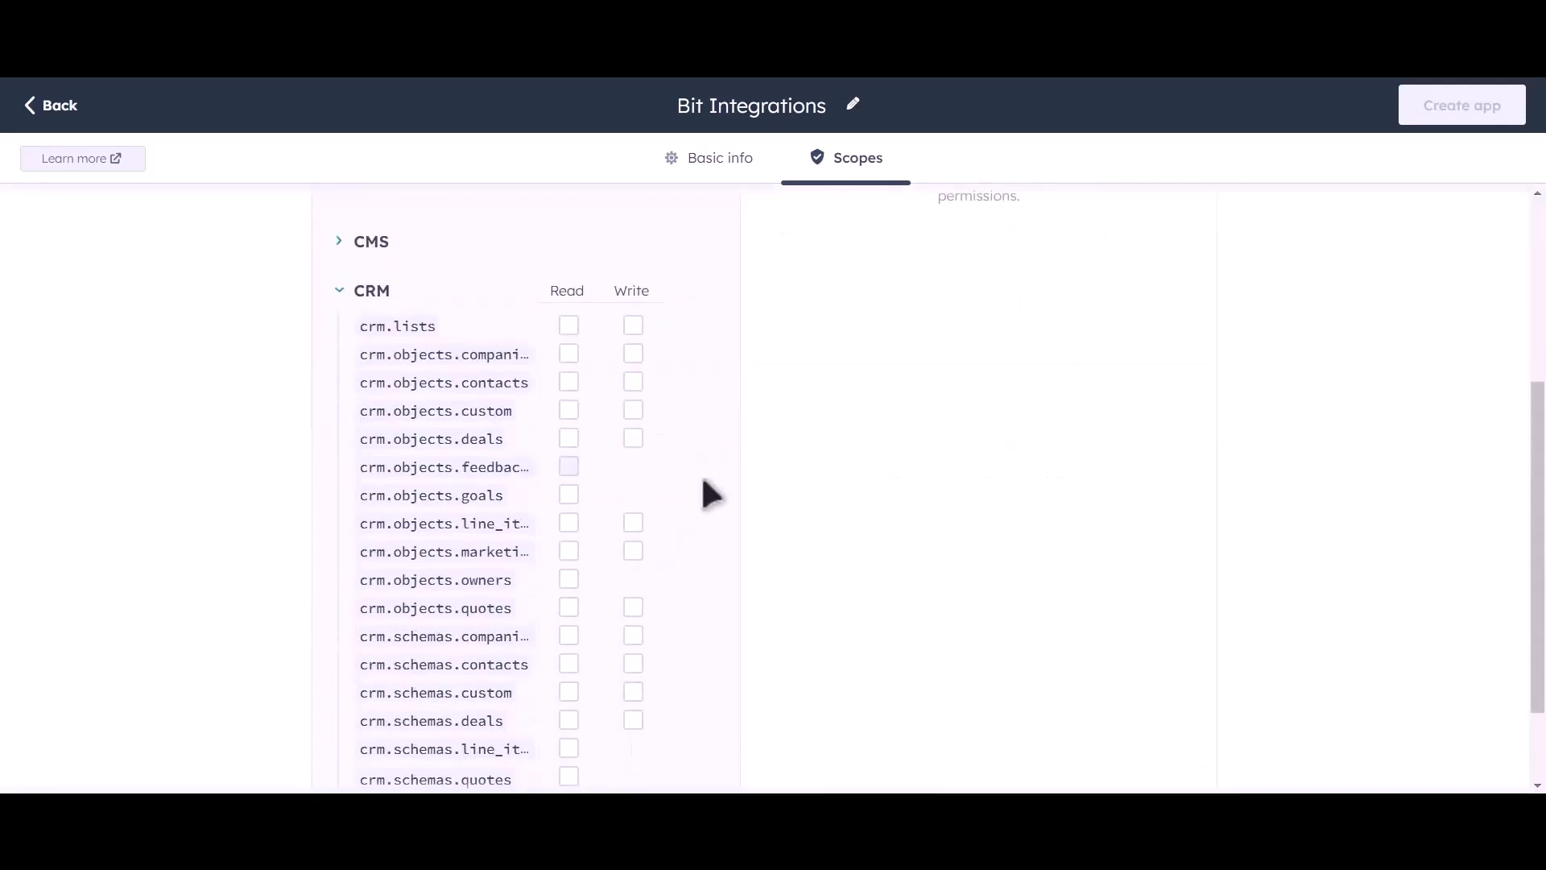
scroll(726, 455, down, 2)
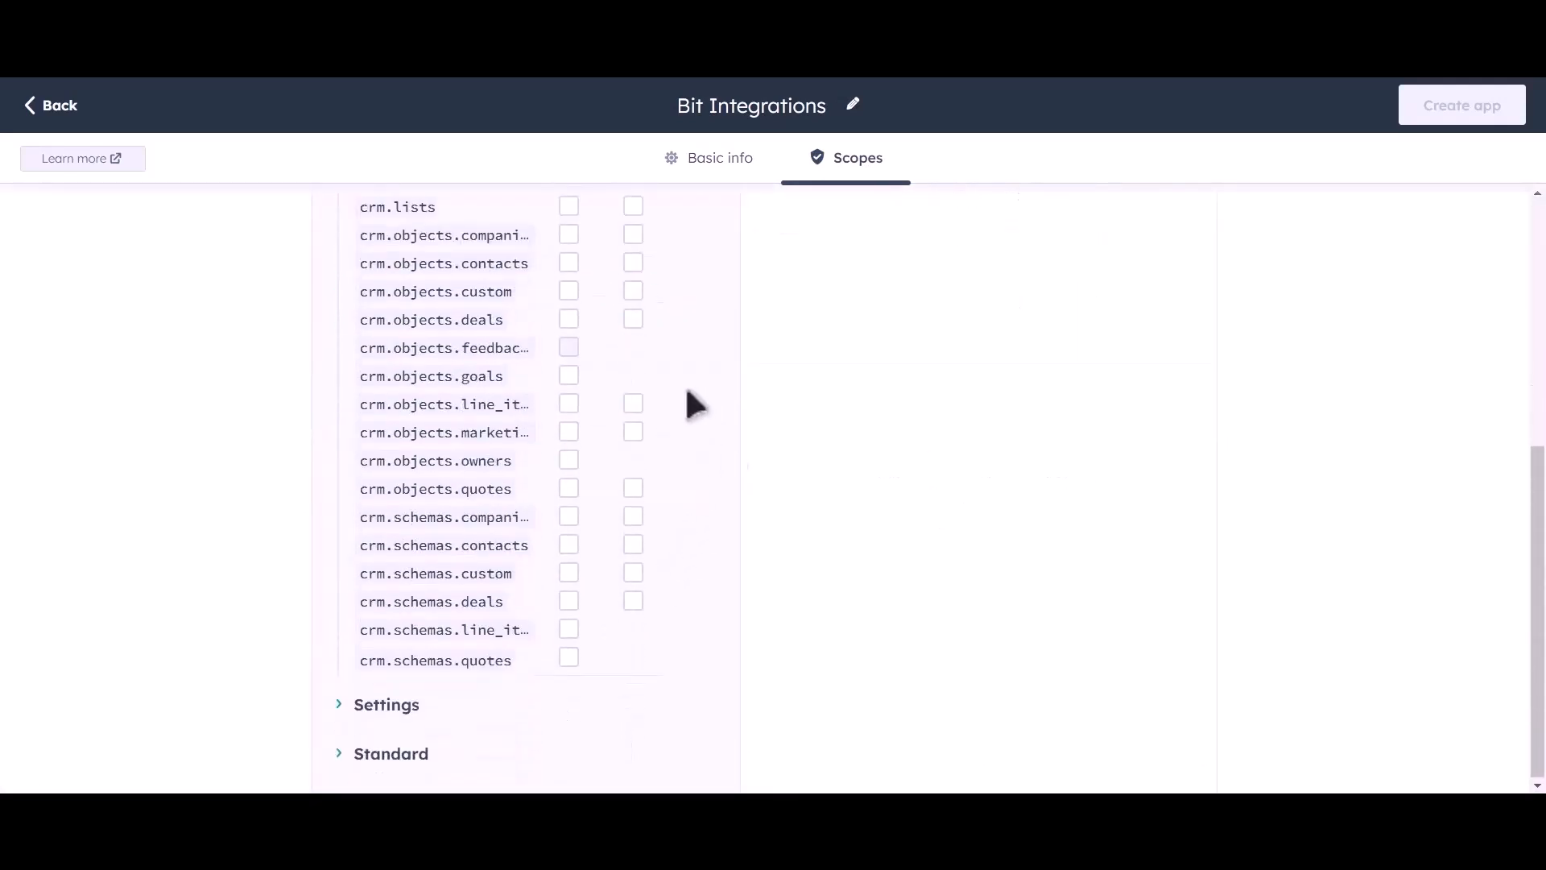
scroll(694, 391, up, 2)
click(569, 374)
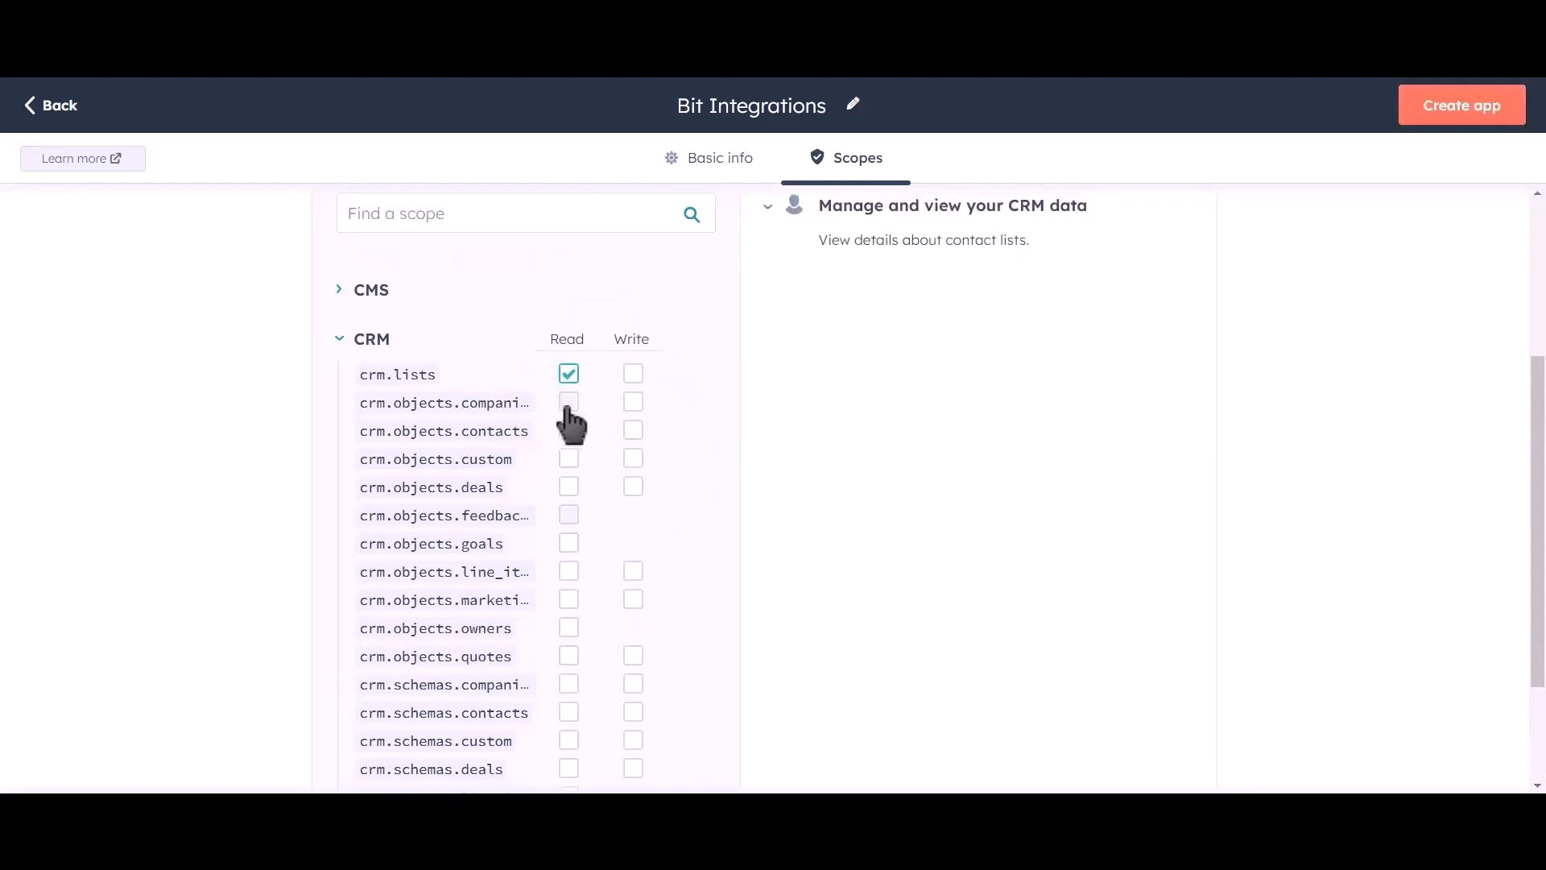
click(569, 402)
click(568, 430)
click(569, 458)
click(568, 486)
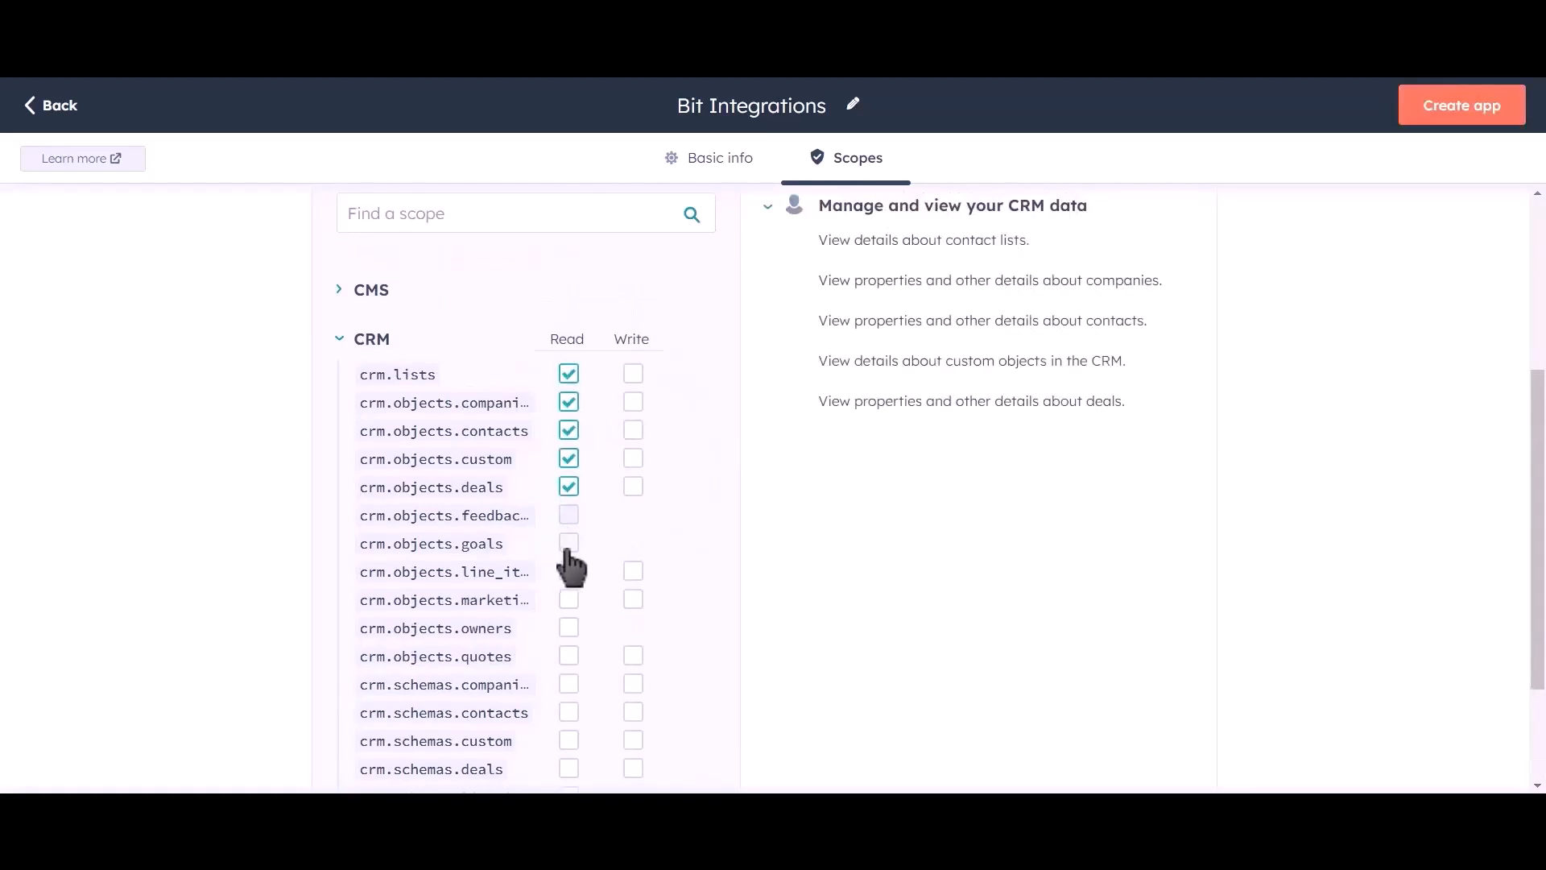
click(569, 543)
click(569, 571)
click(568, 599)
click(569, 629)
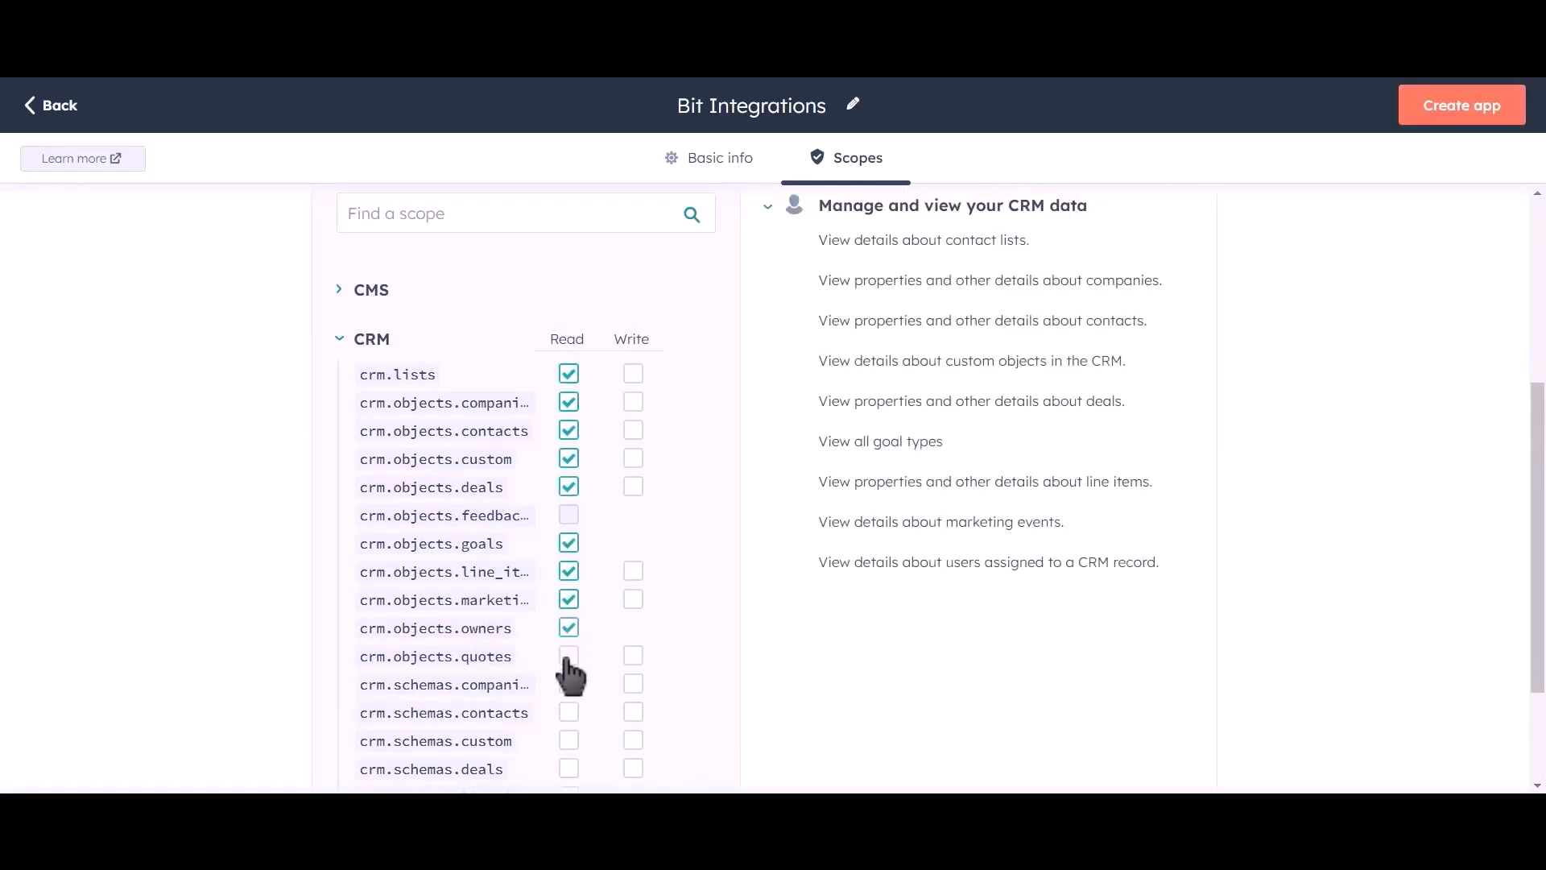
click(569, 655)
click(569, 683)
click(569, 712)
click(568, 740)
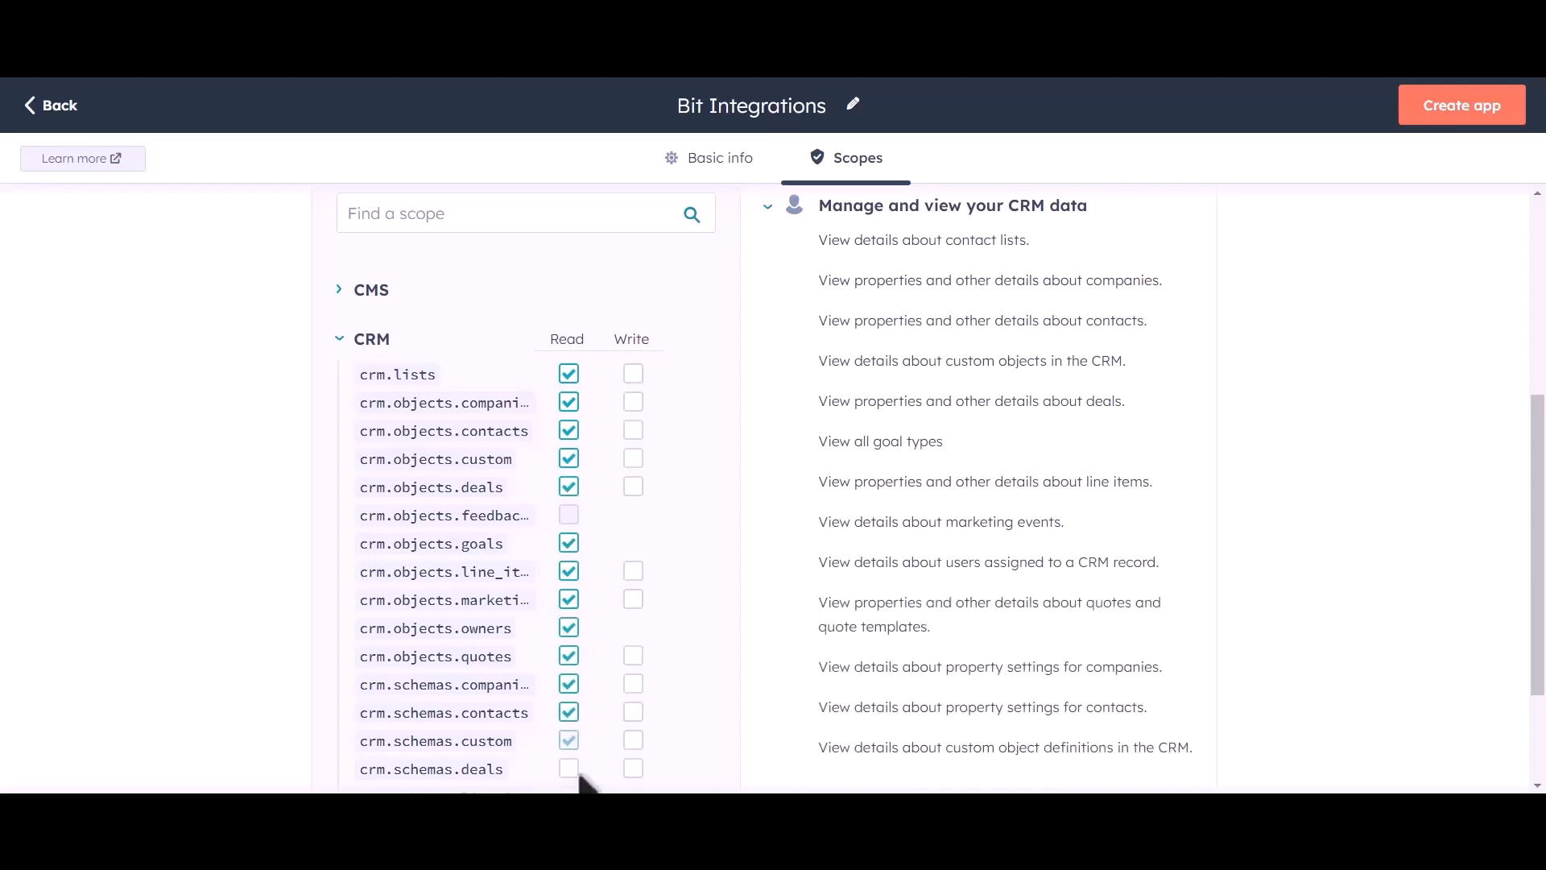
click(568, 768)
- Grant write access to every CRM scope from crm.lists through crm.schemas.deals that offers it
click(633, 374)
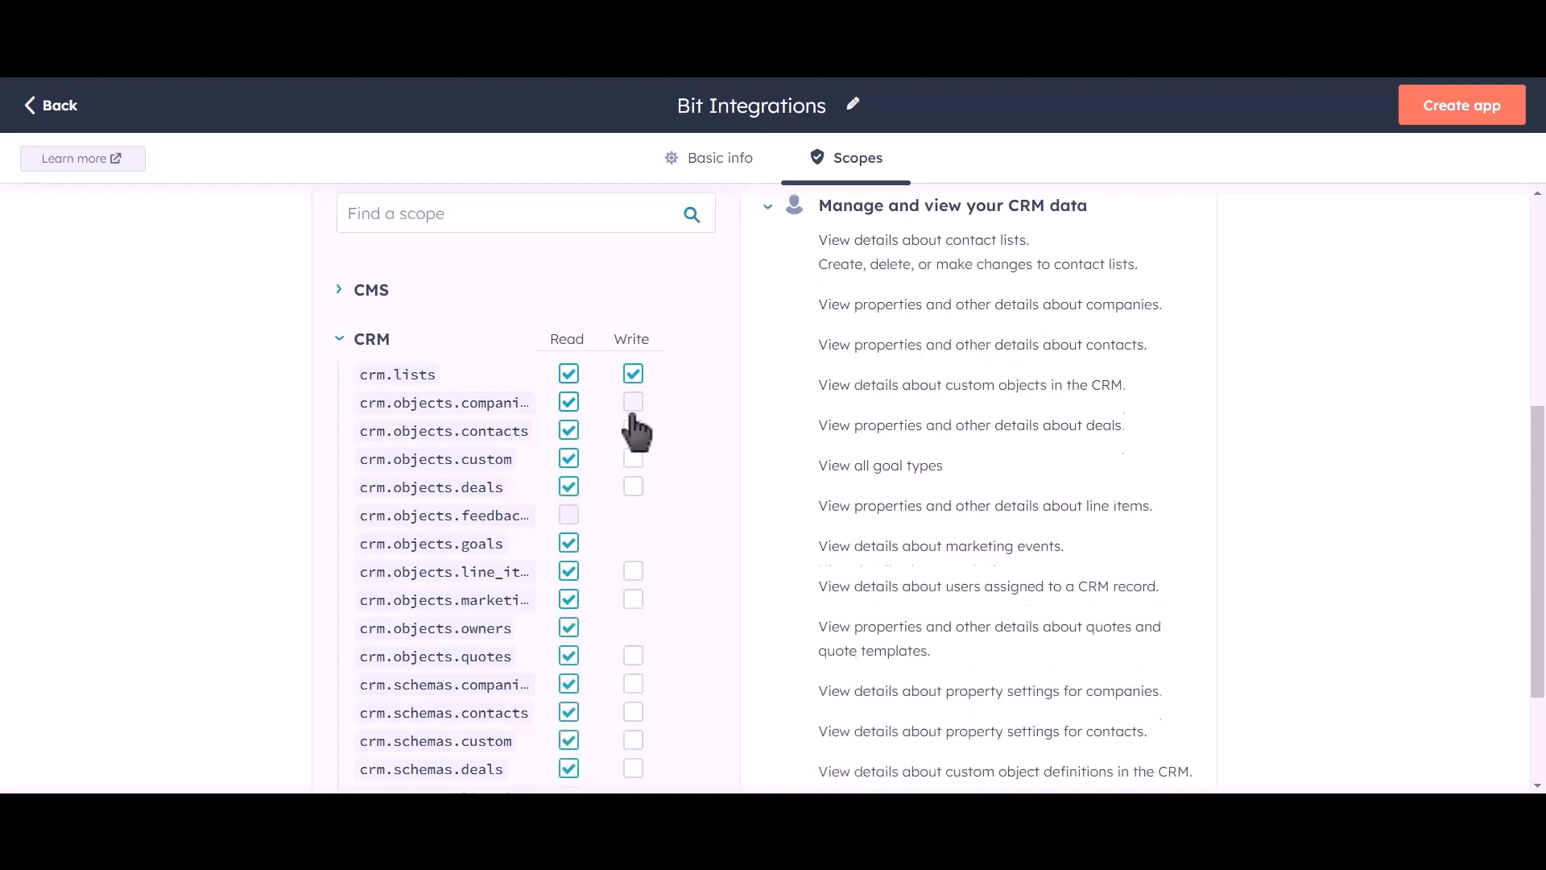
click(633, 402)
click(633, 430)
click(633, 458)
click(633, 486)
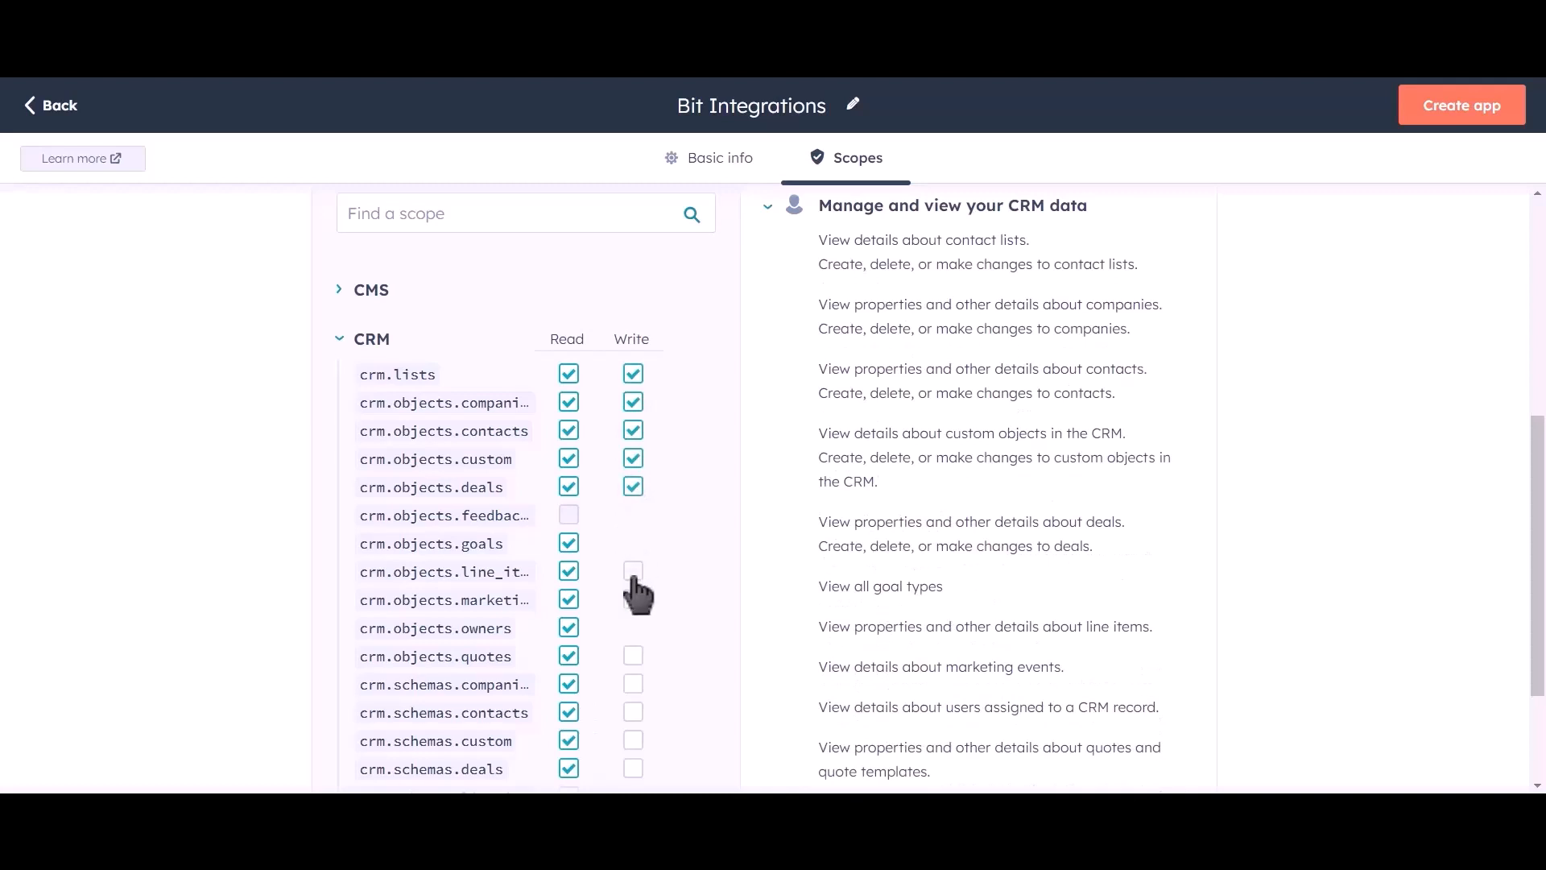
click(633, 571)
click(633, 599)
click(633, 655)
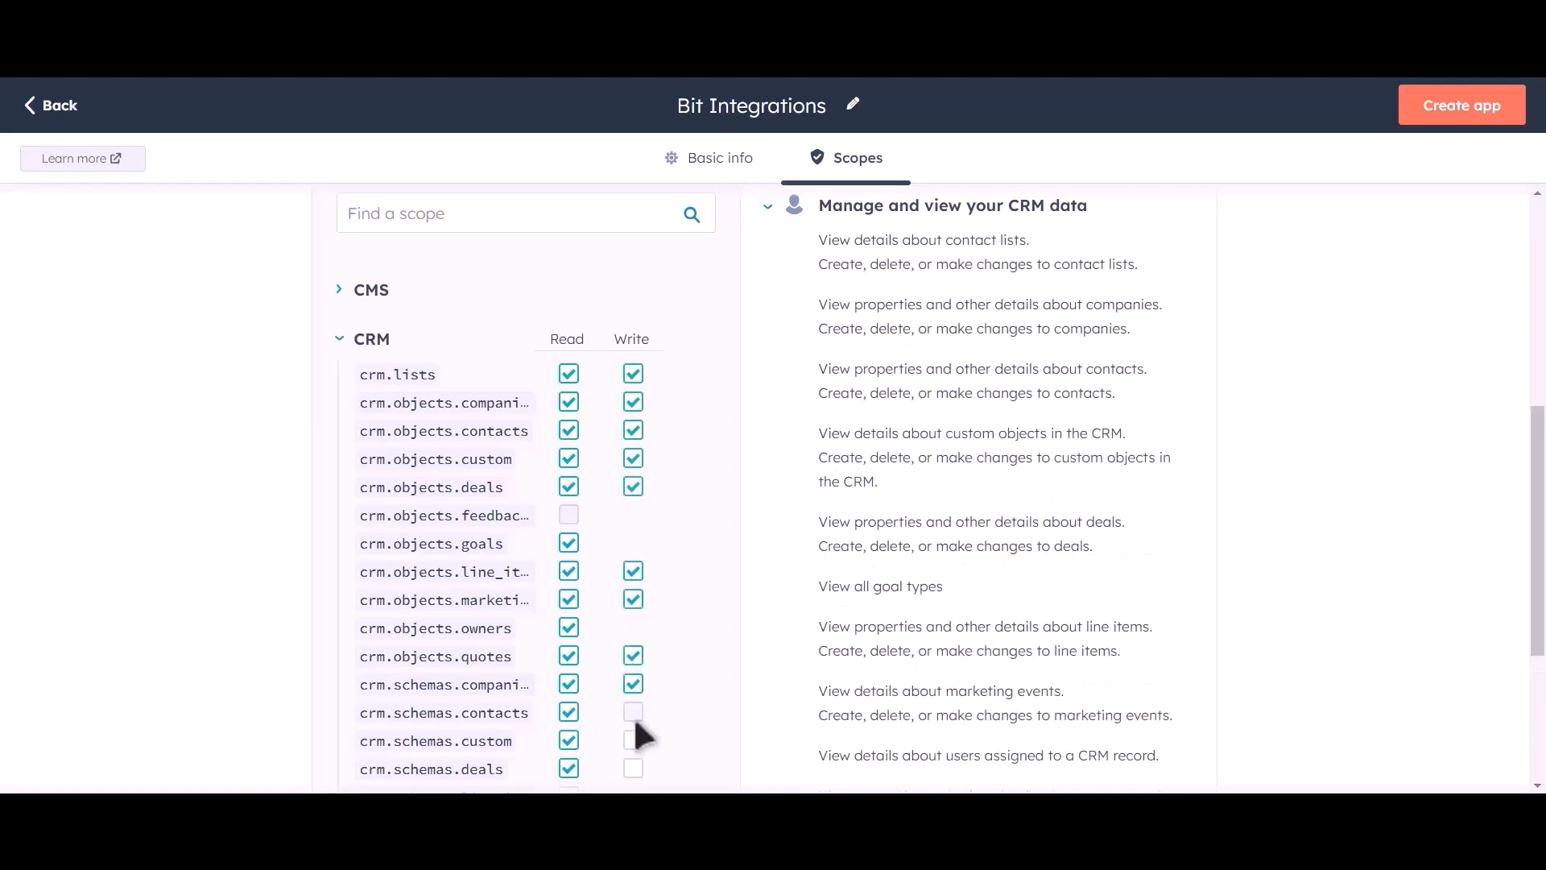
click(633, 739)
click(633, 768)
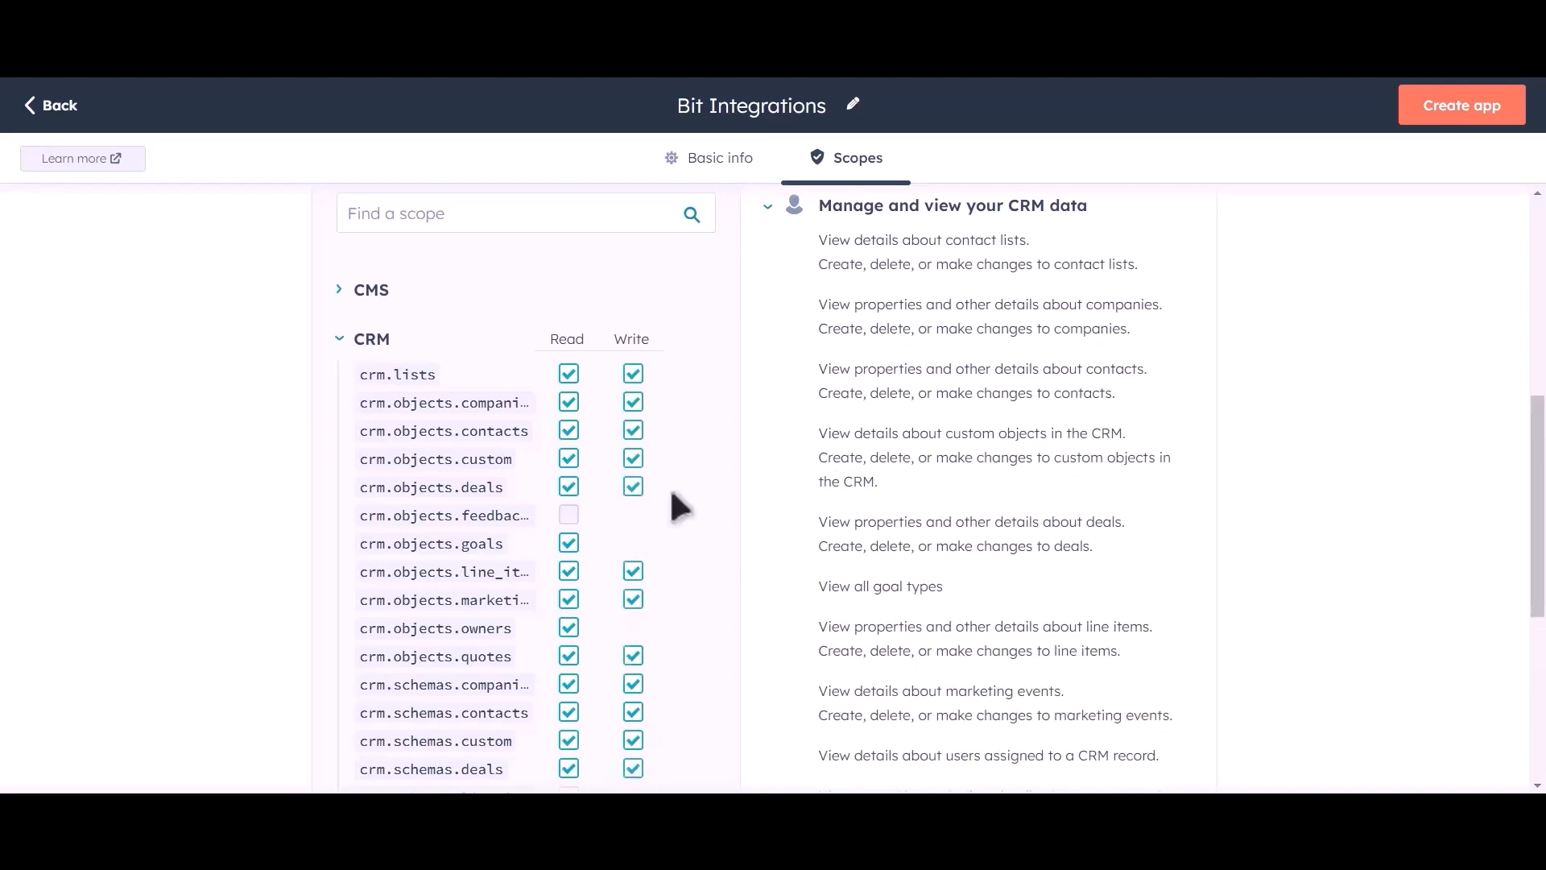
- Add read access for the line items and quotes schemas at the end of the CRM scopes
scroll(677, 504, down, 1)
scroll(677, 504, down, 1)
click(569, 629)
click(569, 659)
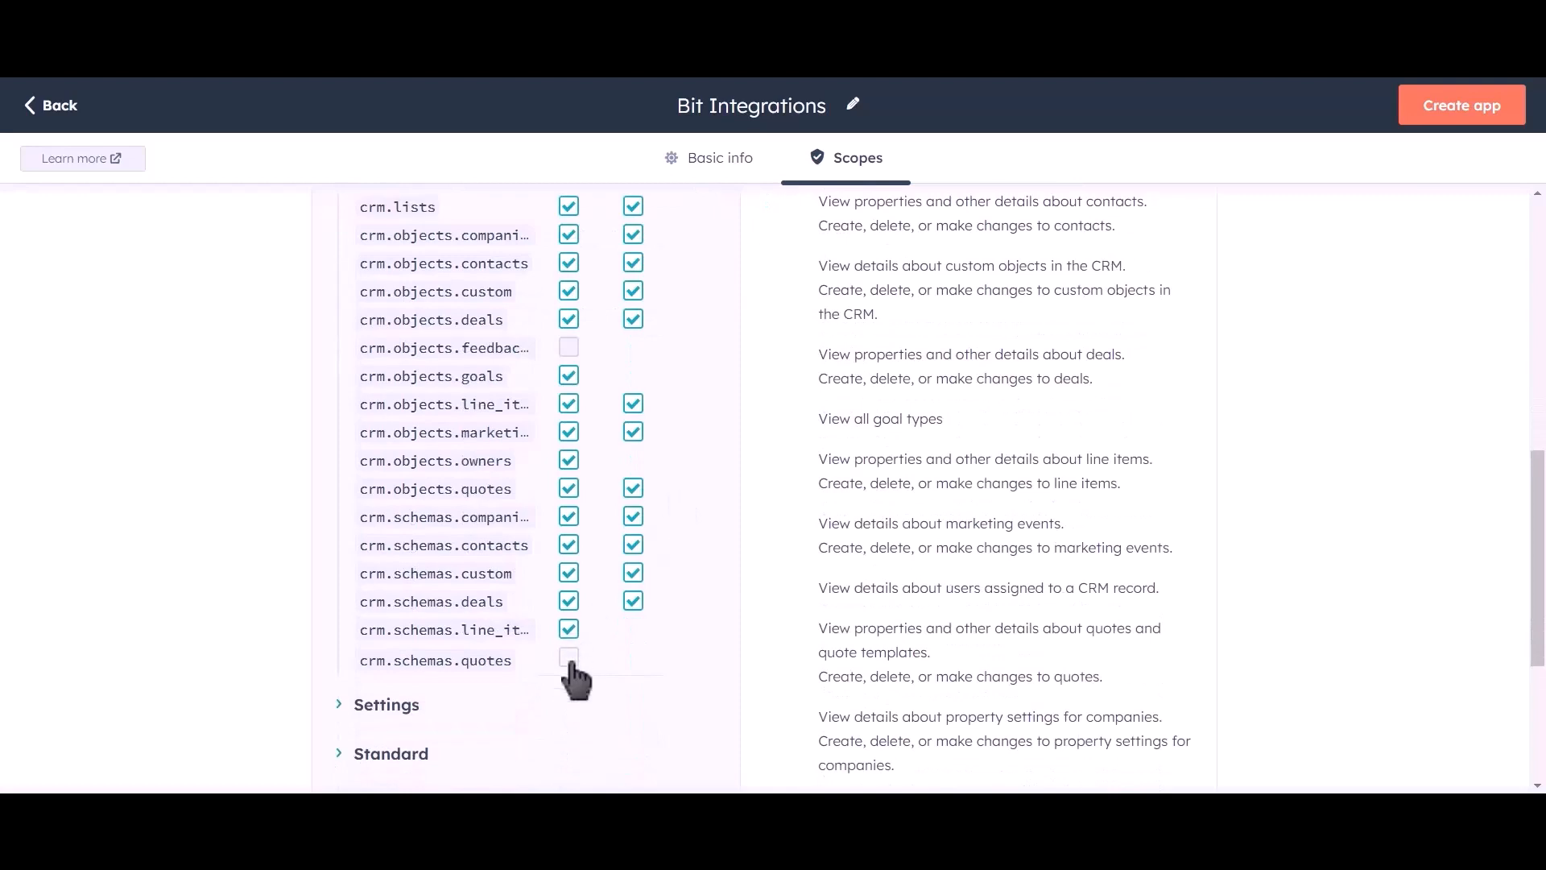
- Create the private app with the selected scopes and continue past the access token notice
scroll(721, 511, up, 6)
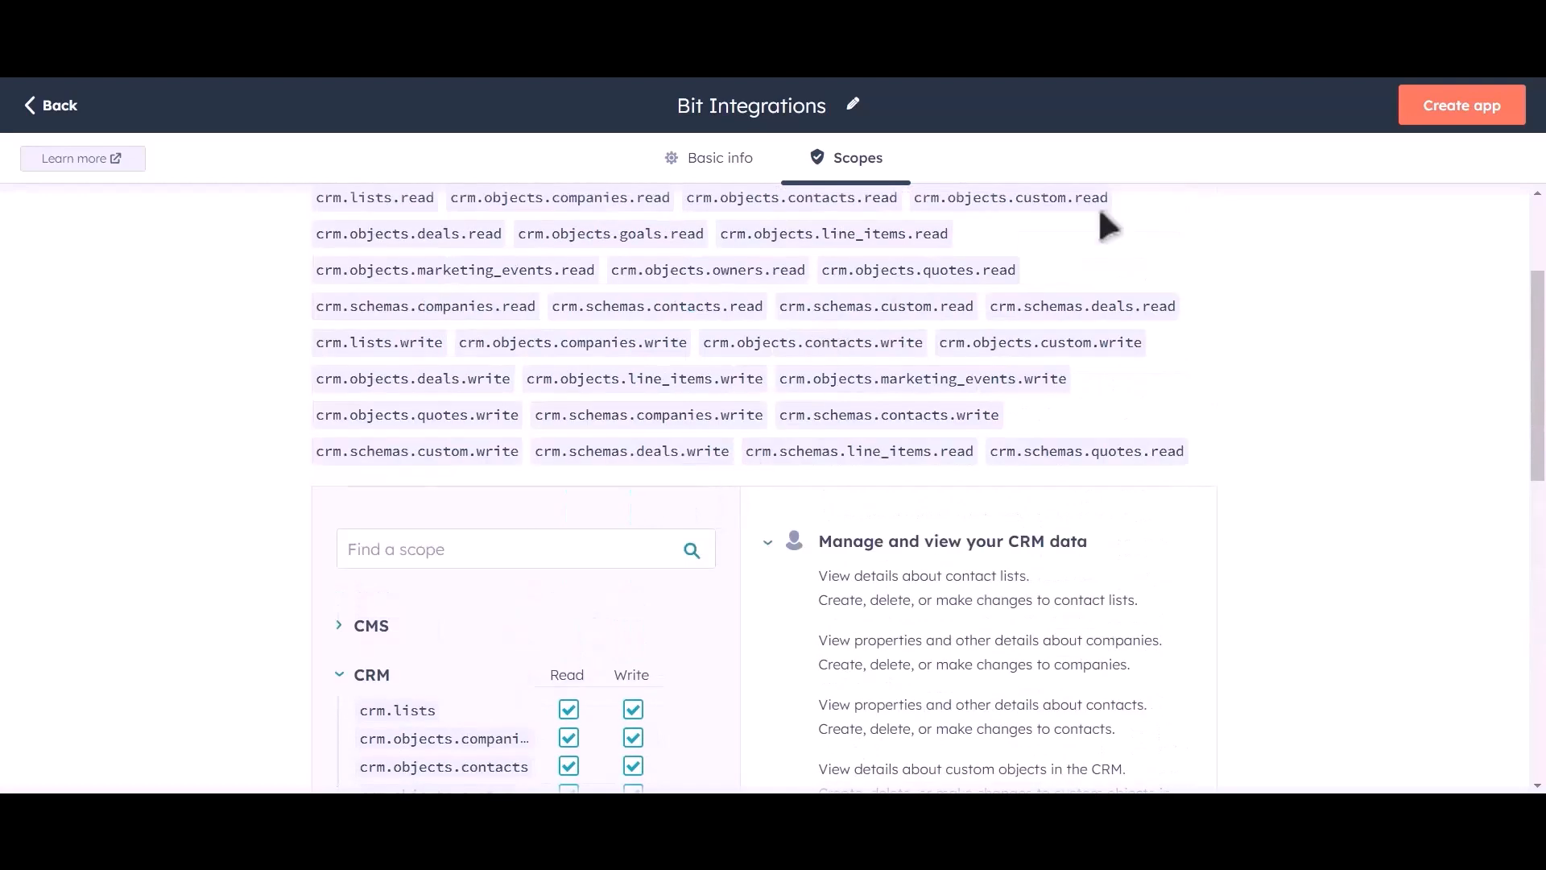
click(1465, 125)
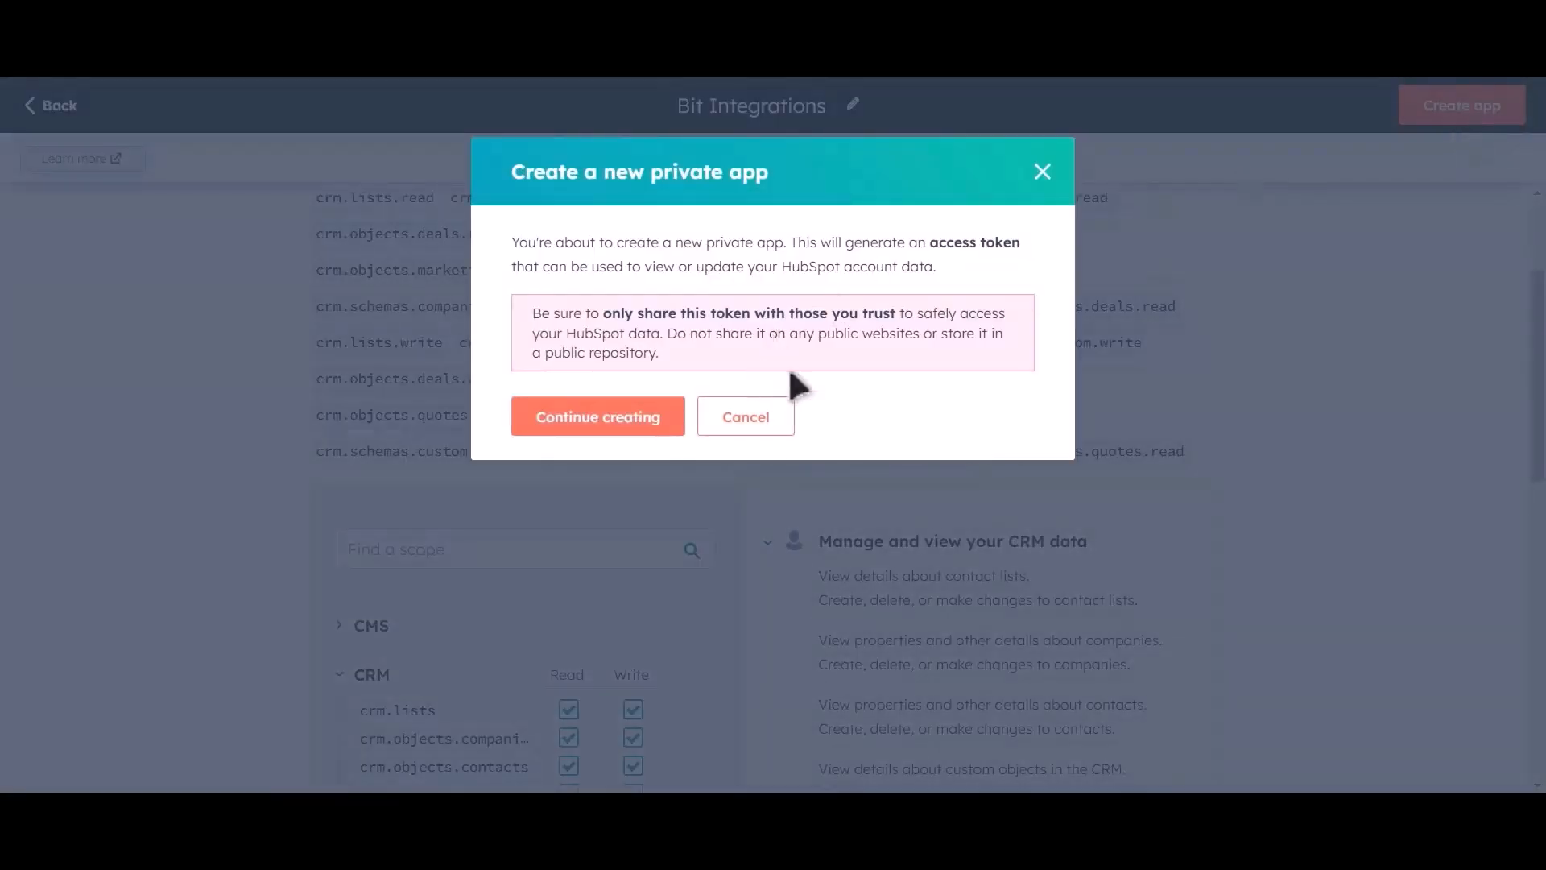
click(627, 429)
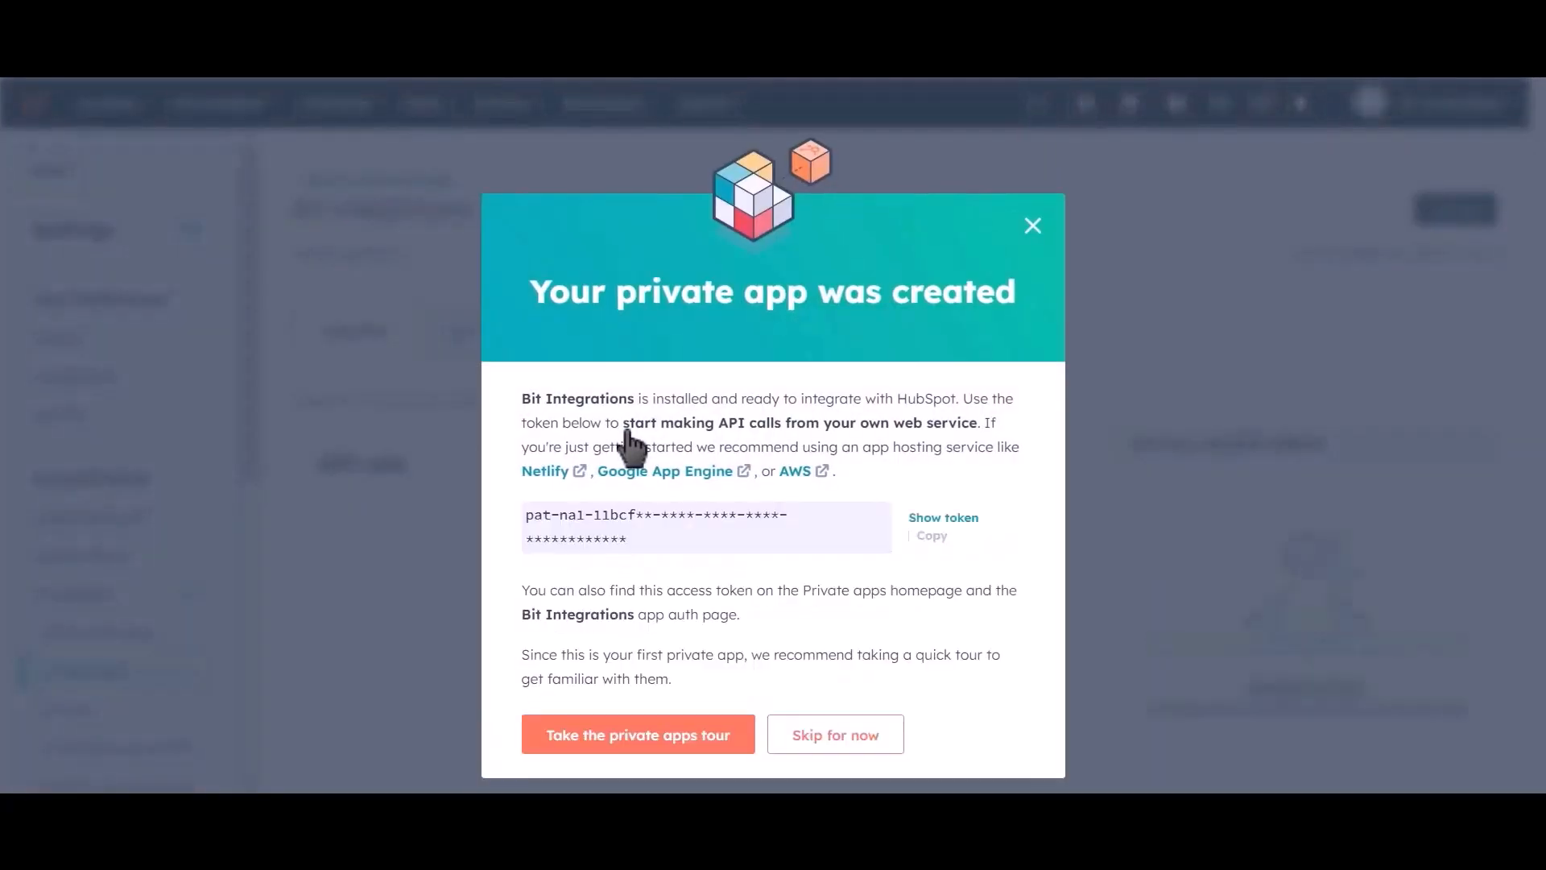
- Reveal the new private app's access token and copy it
click(932, 536)
click(943, 518)
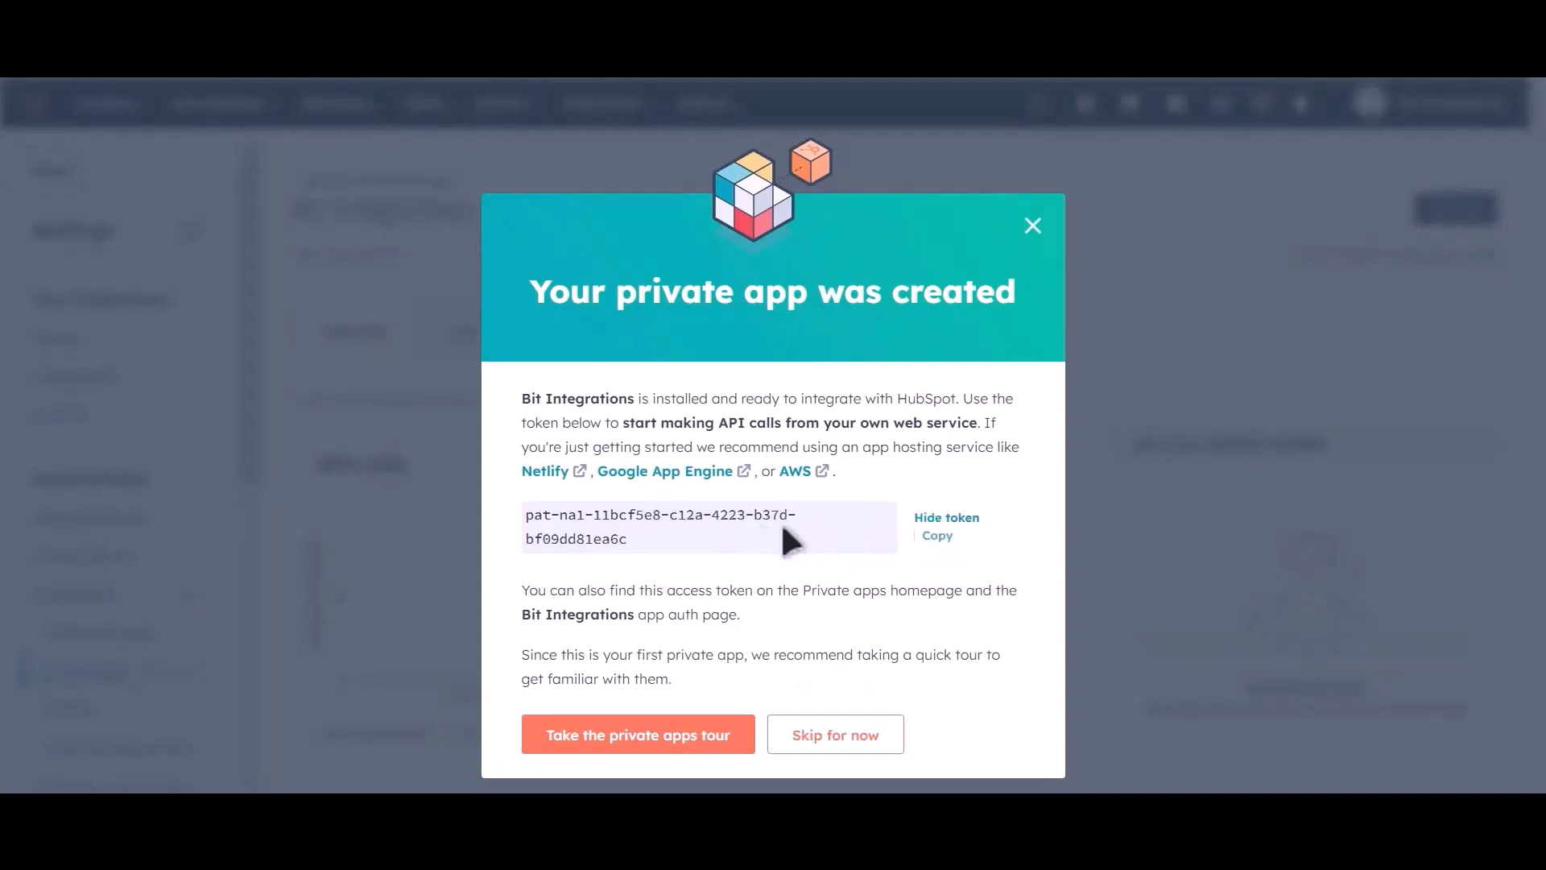
click(936, 537)
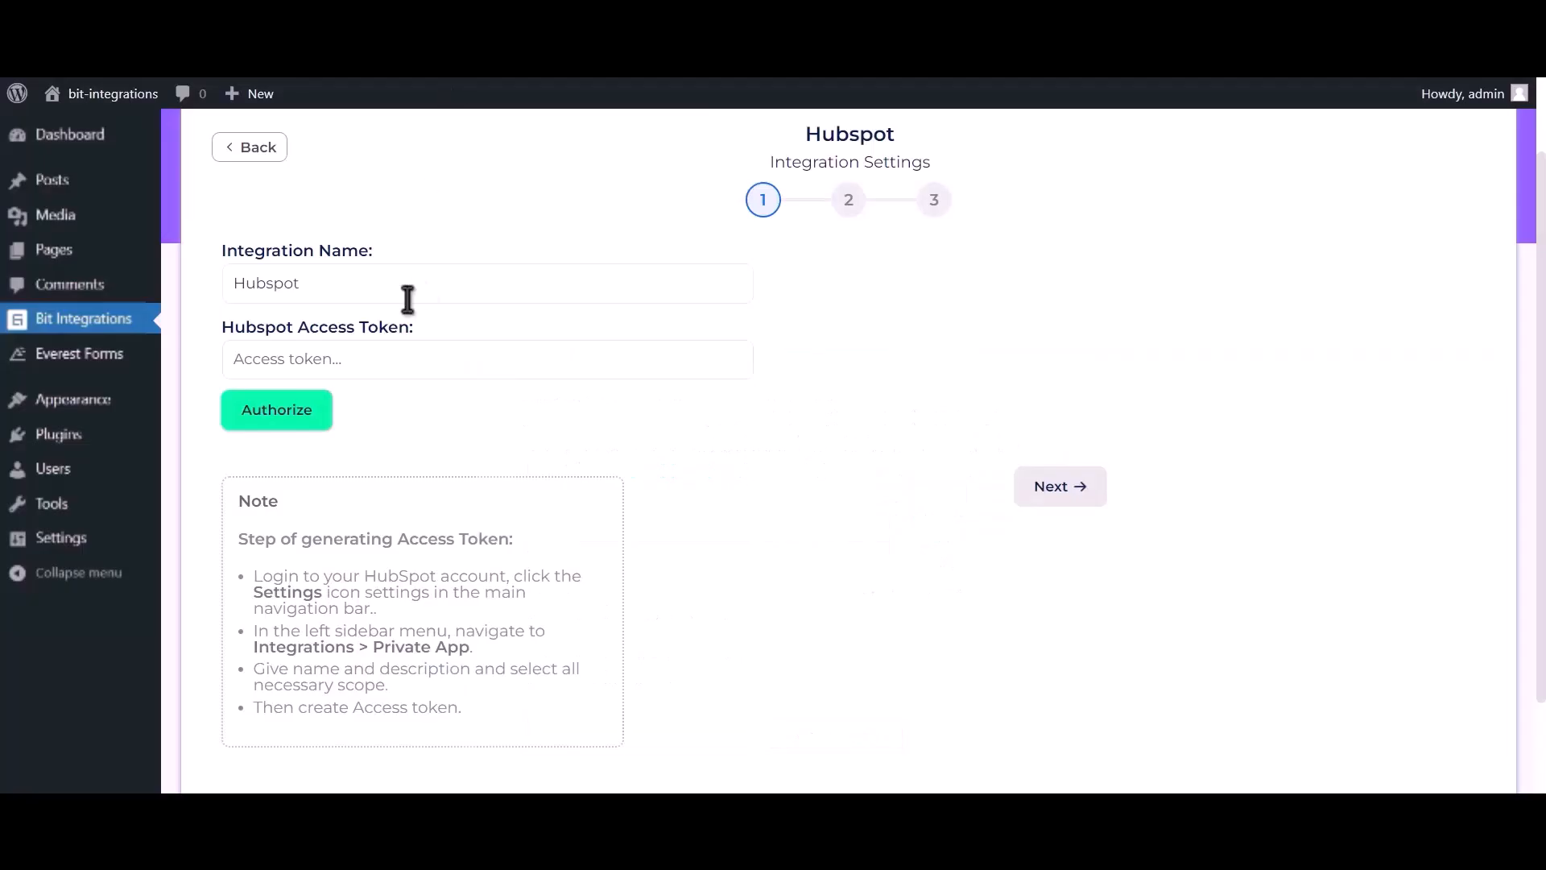
- Paste the HubSpot access token into the integration settings, authorize the connection and continue to the action setup
click(419, 363)
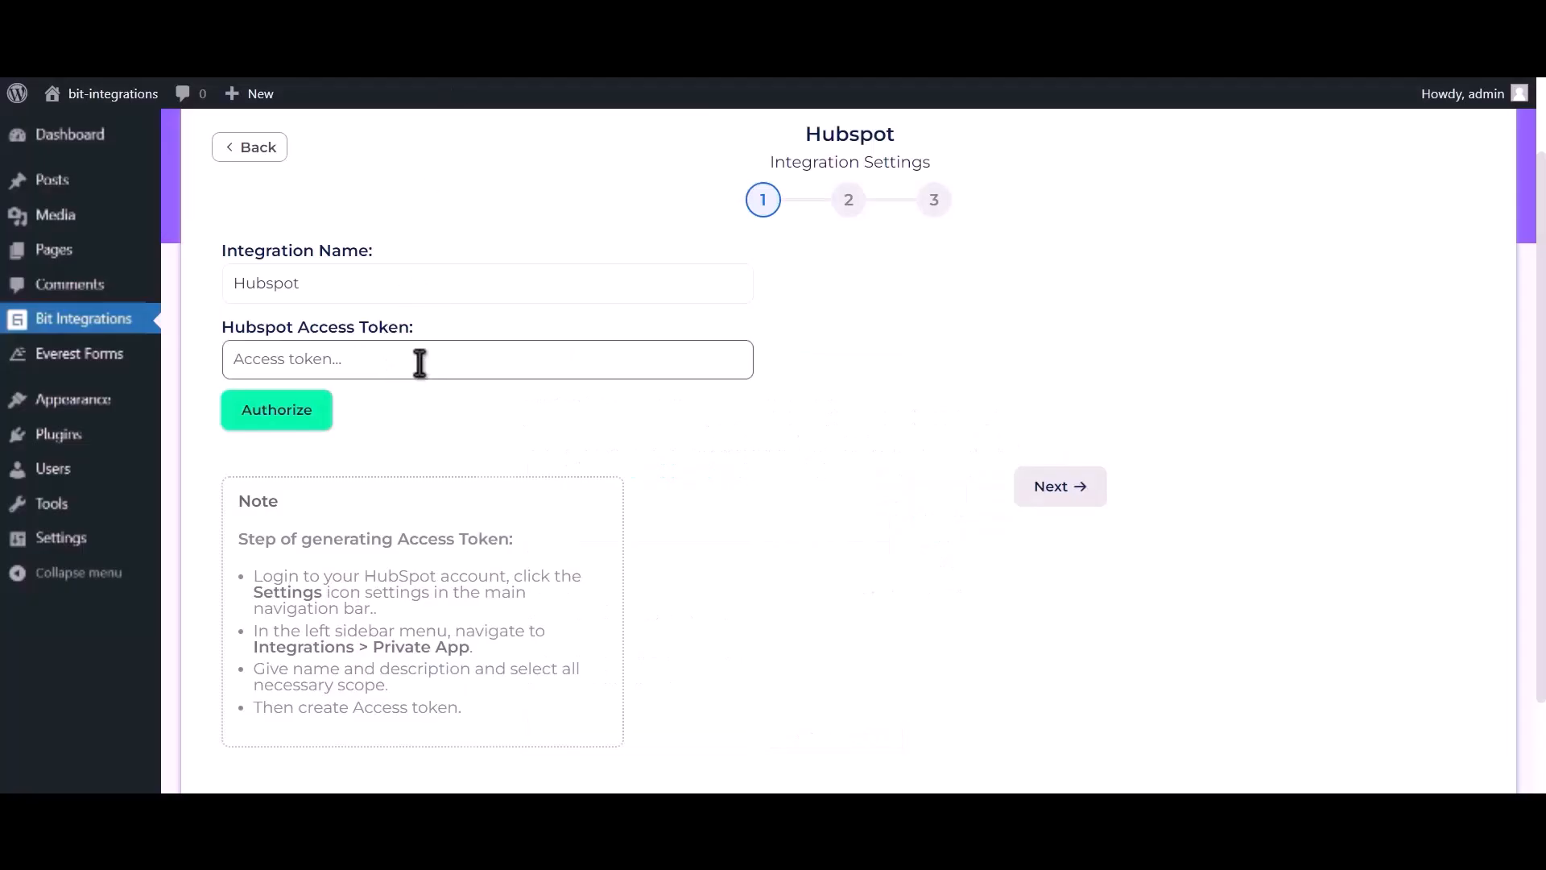
key(ctrl+v)
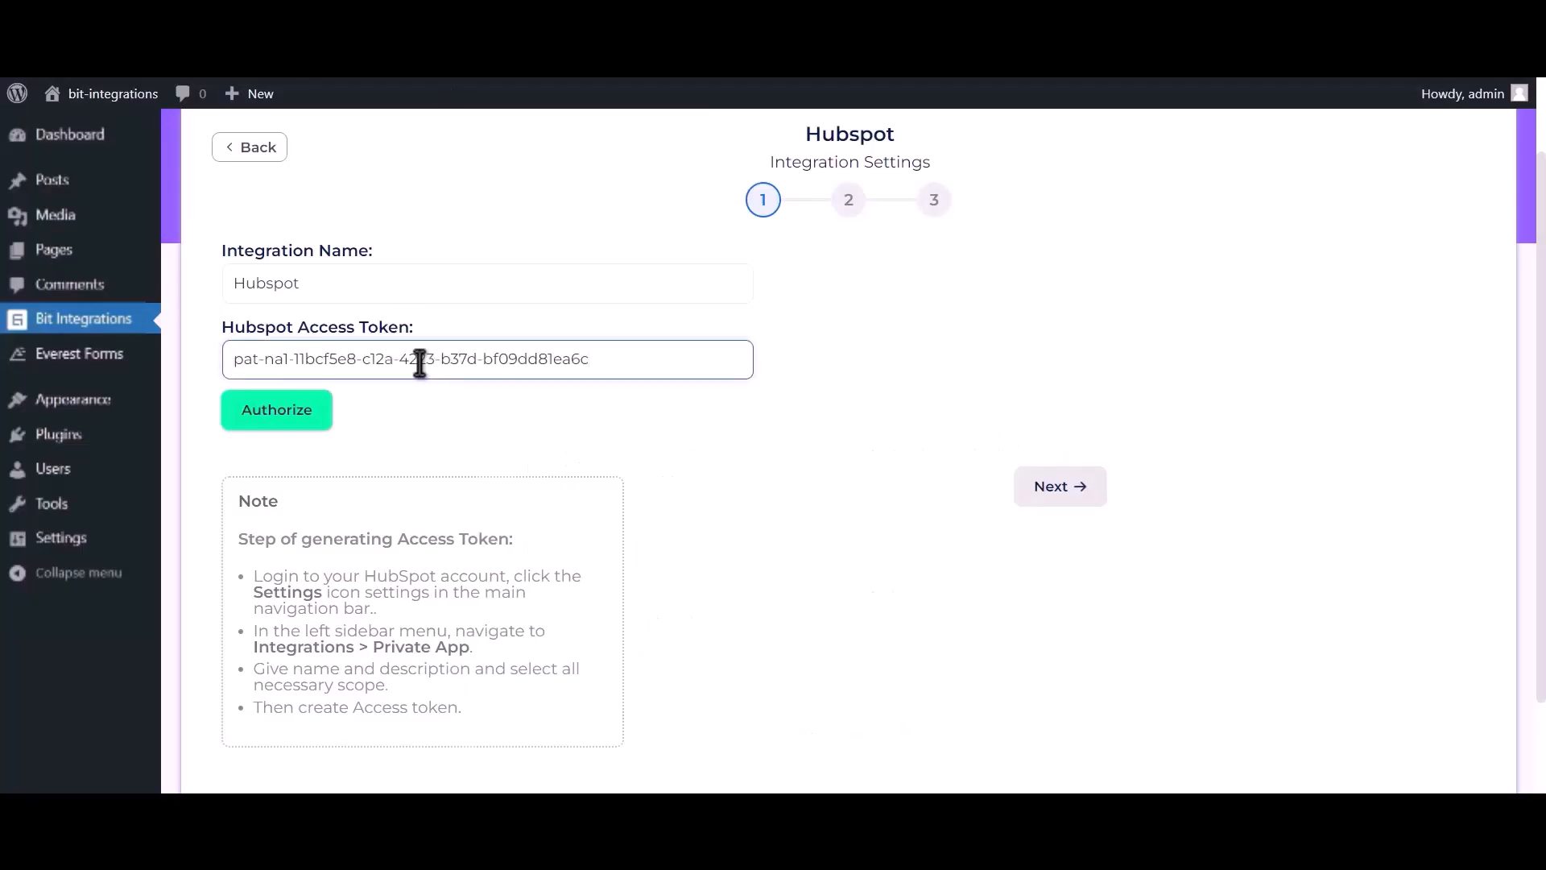
click(304, 419)
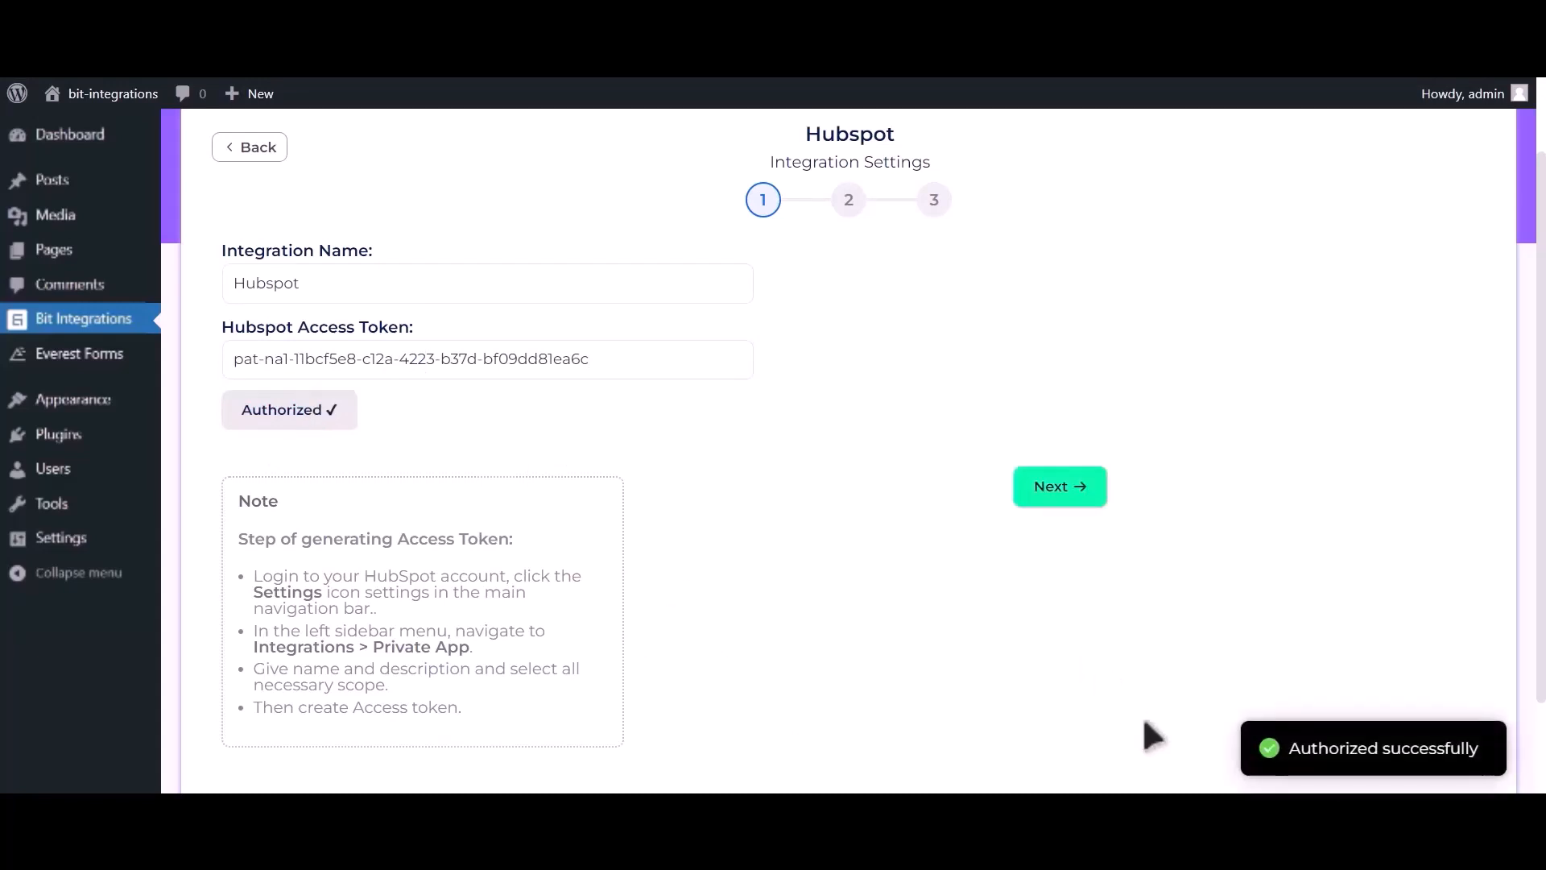
drag(1278, 742, 1488, 757)
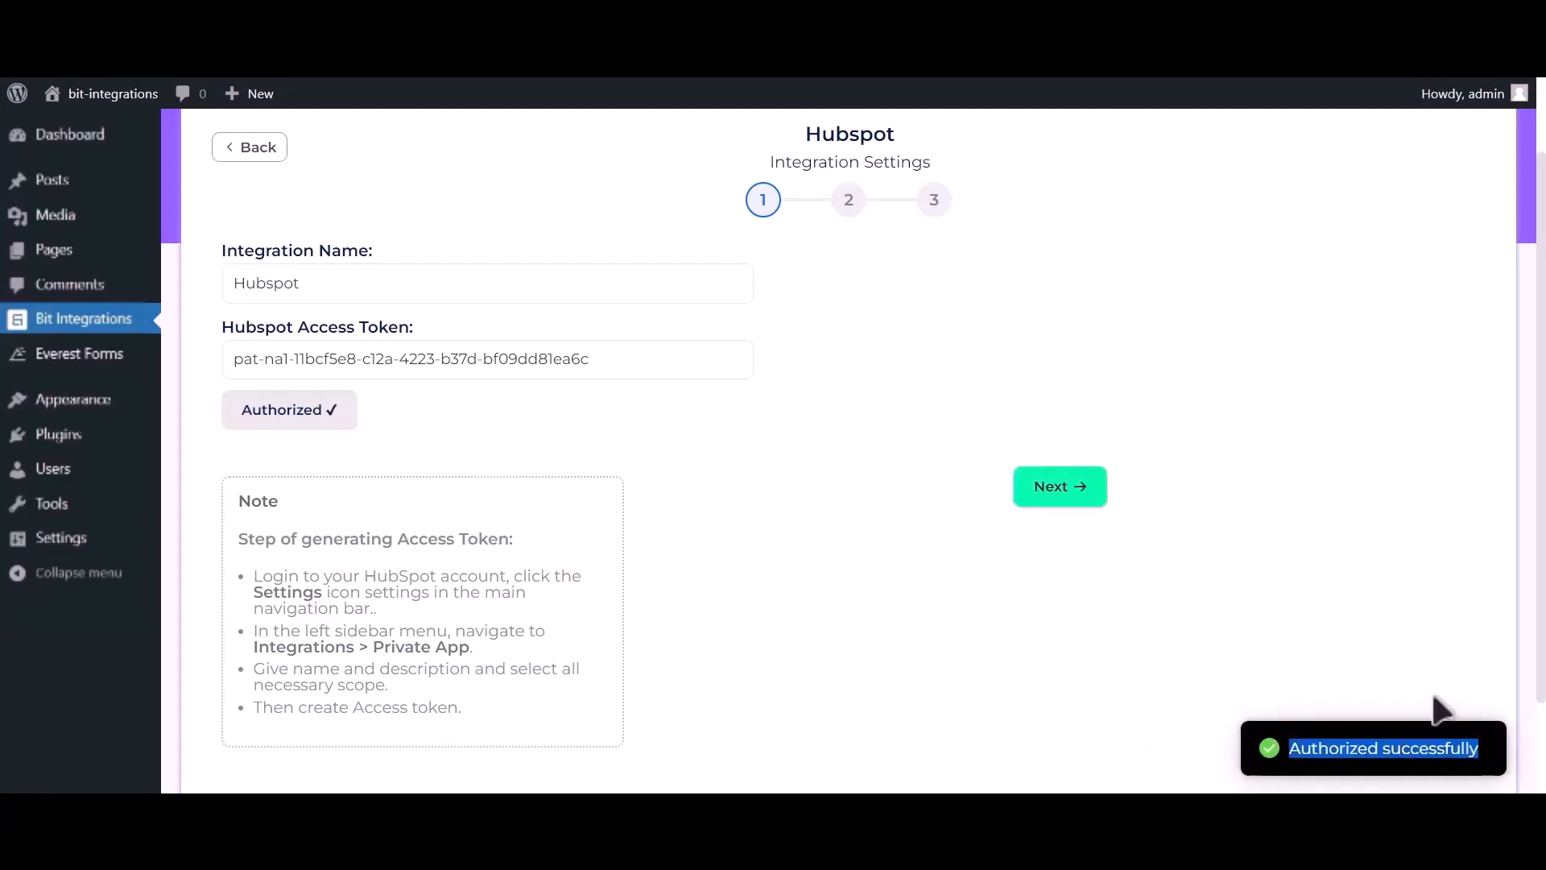
click(1077, 496)
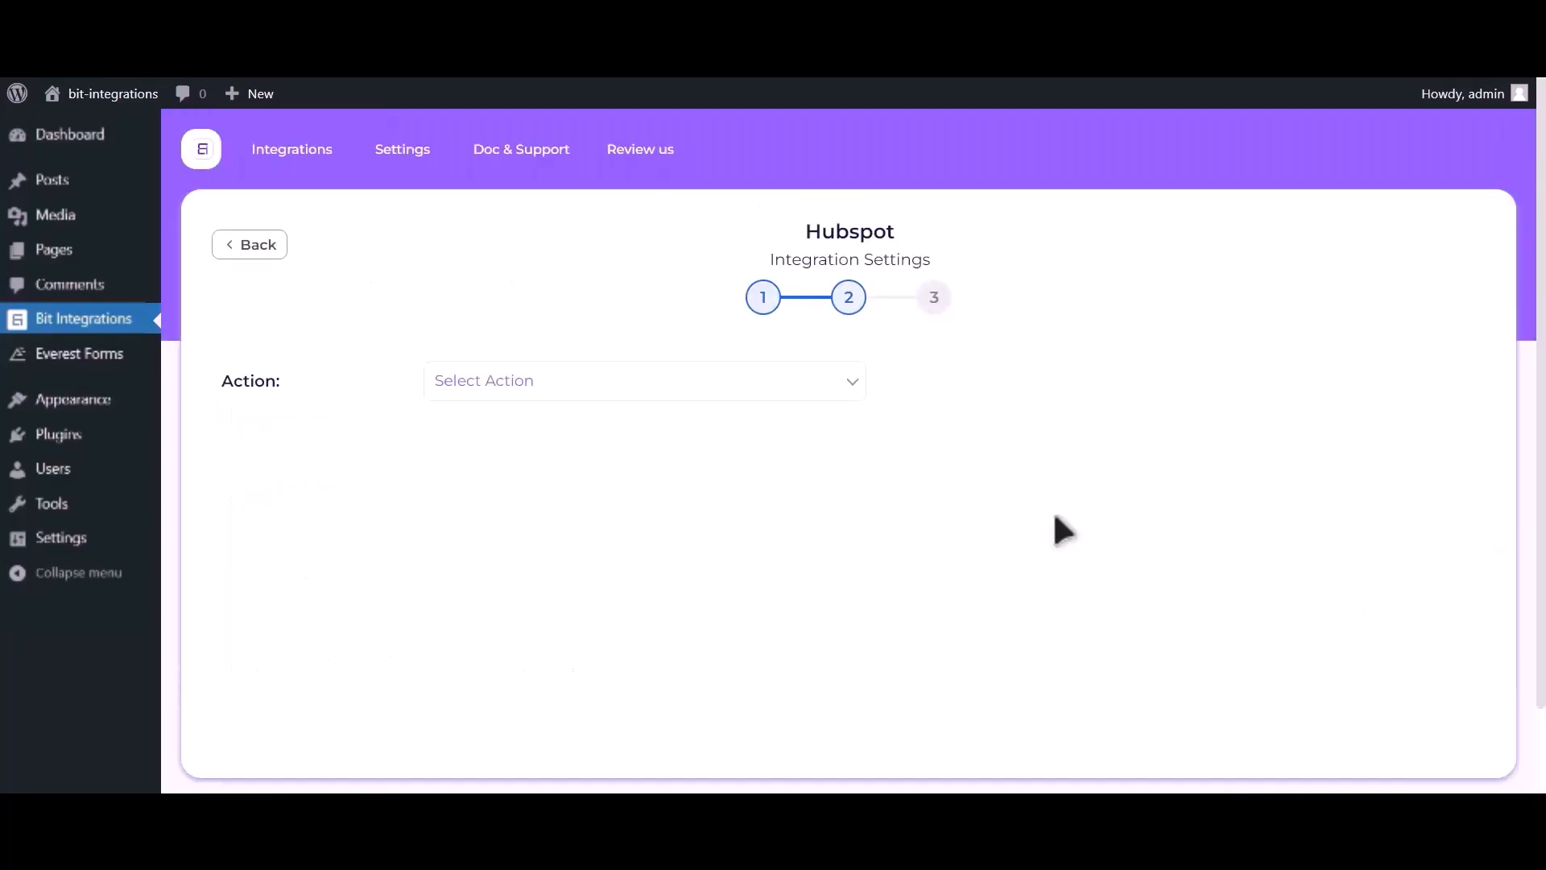
- Set the integration action to Create Contact and map the form field Email Address-1 to HubSpot's Email
click(778, 391)
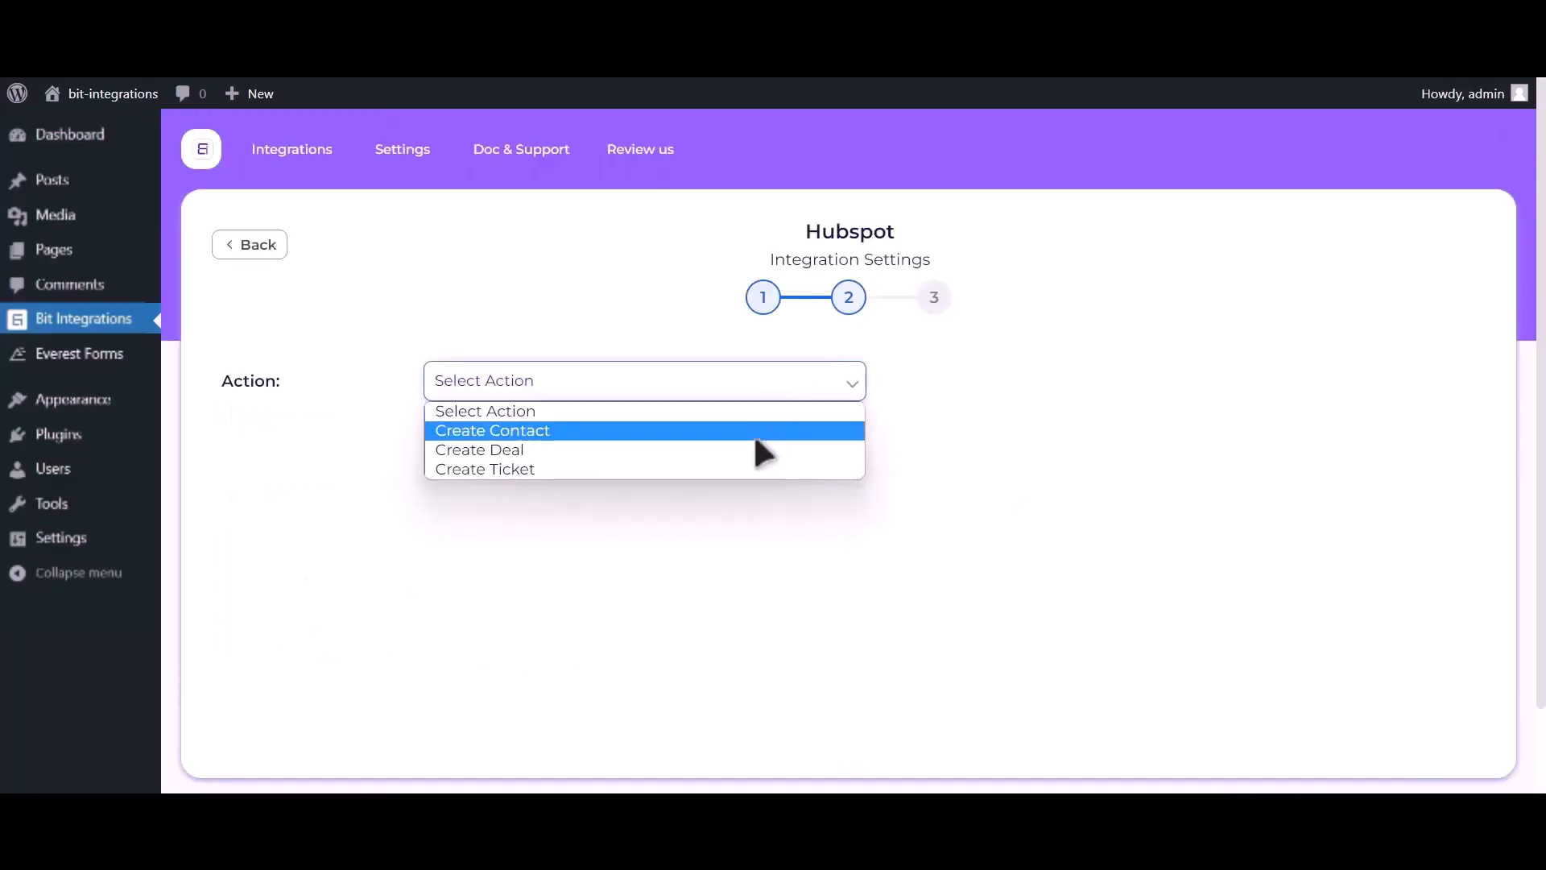
click(725, 431)
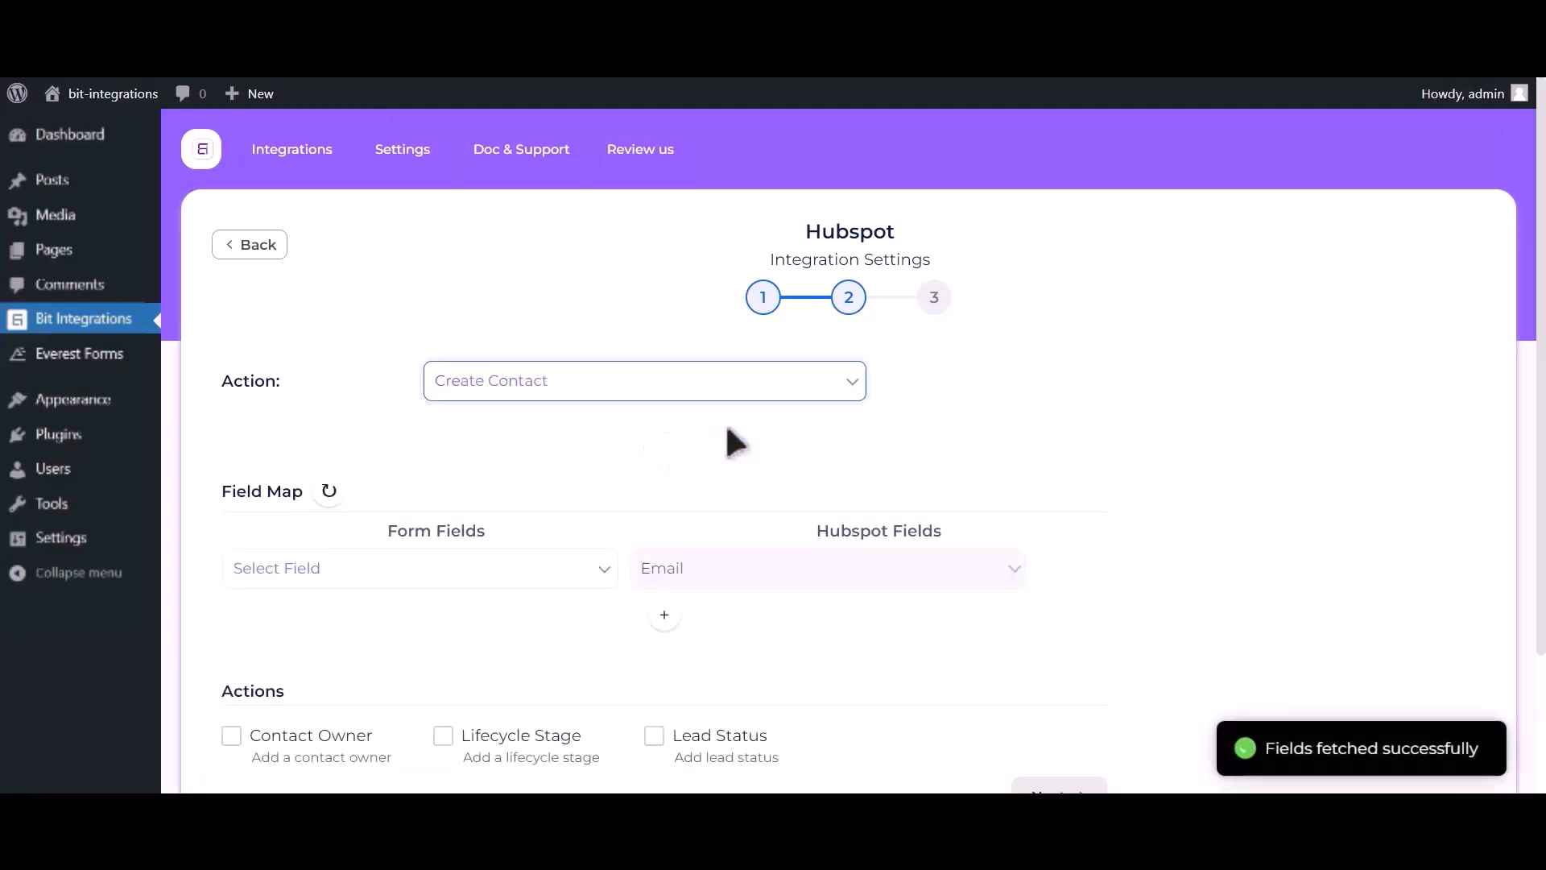
click(330, 572)
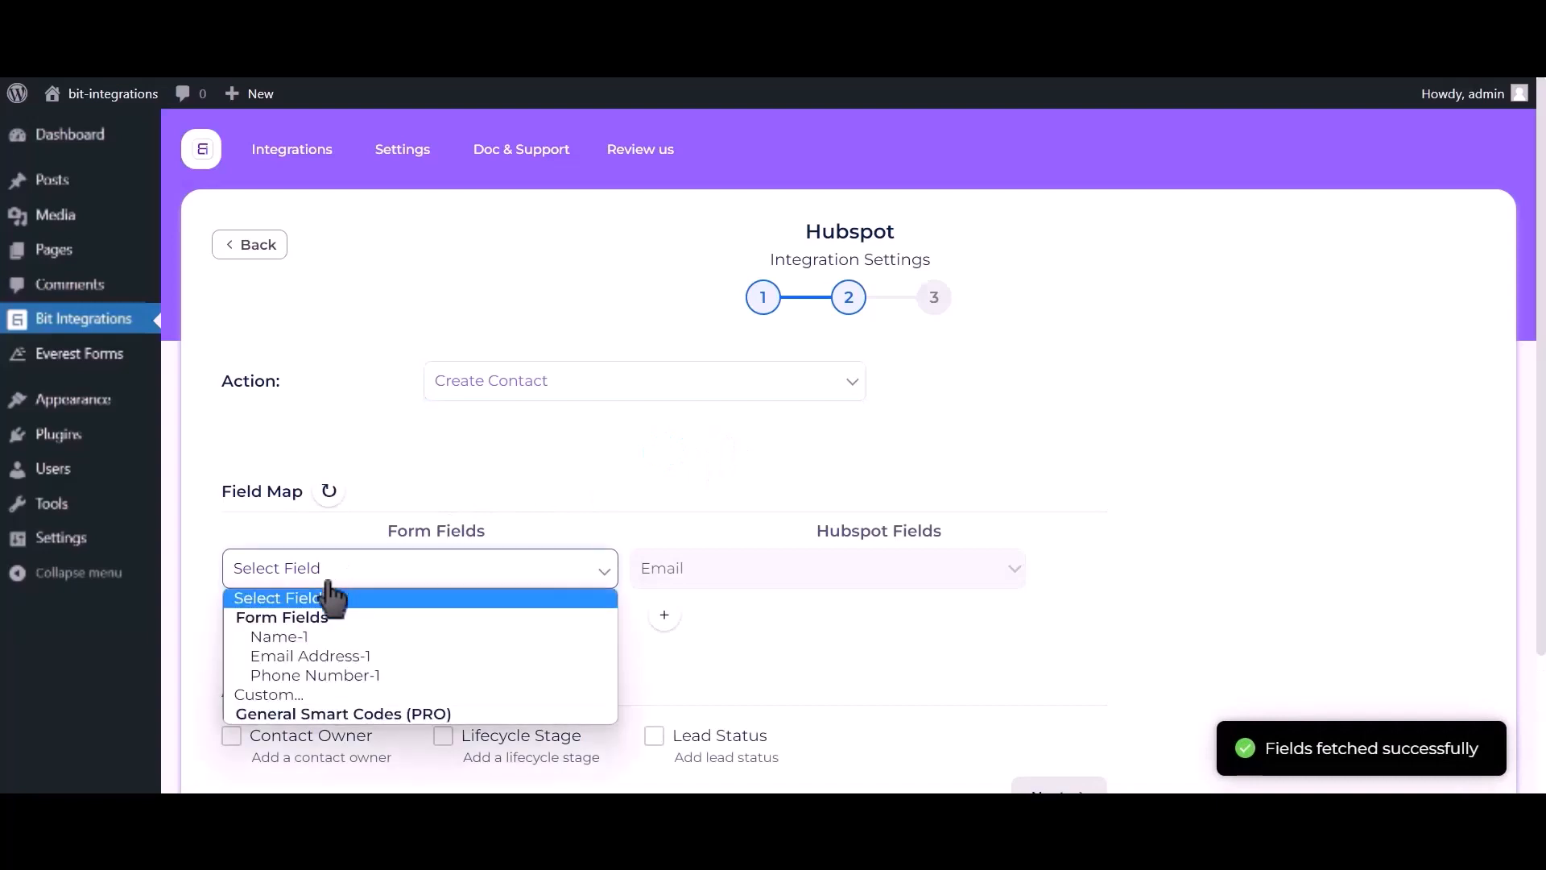
click(325, 647)
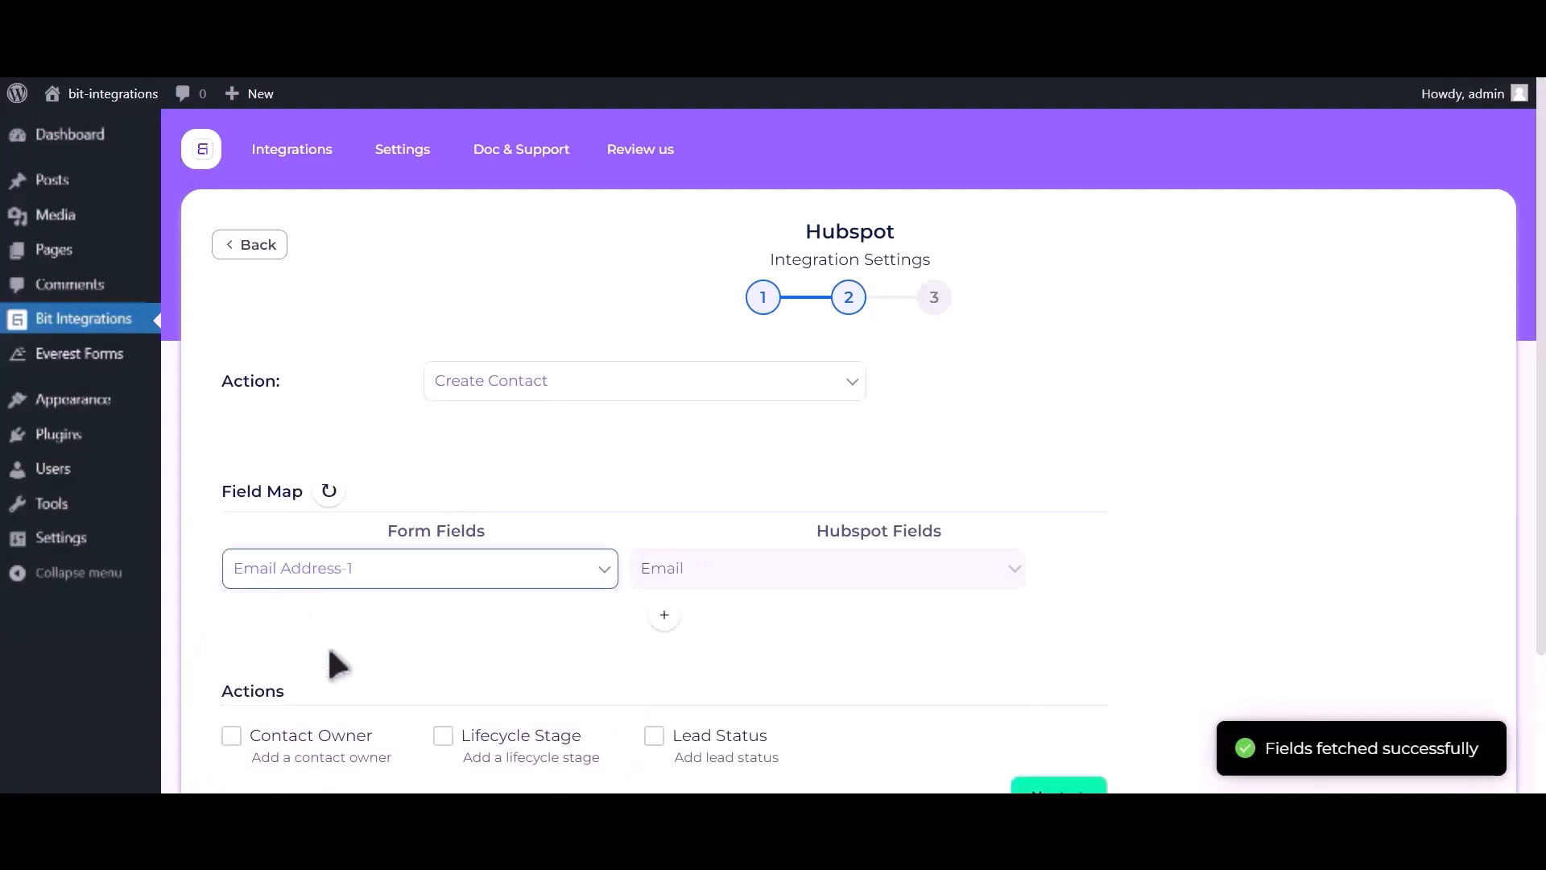
- Add a field mapping from the form field Name-1 to HubSpot's First Name
click(664, 615)
click(408, 624)
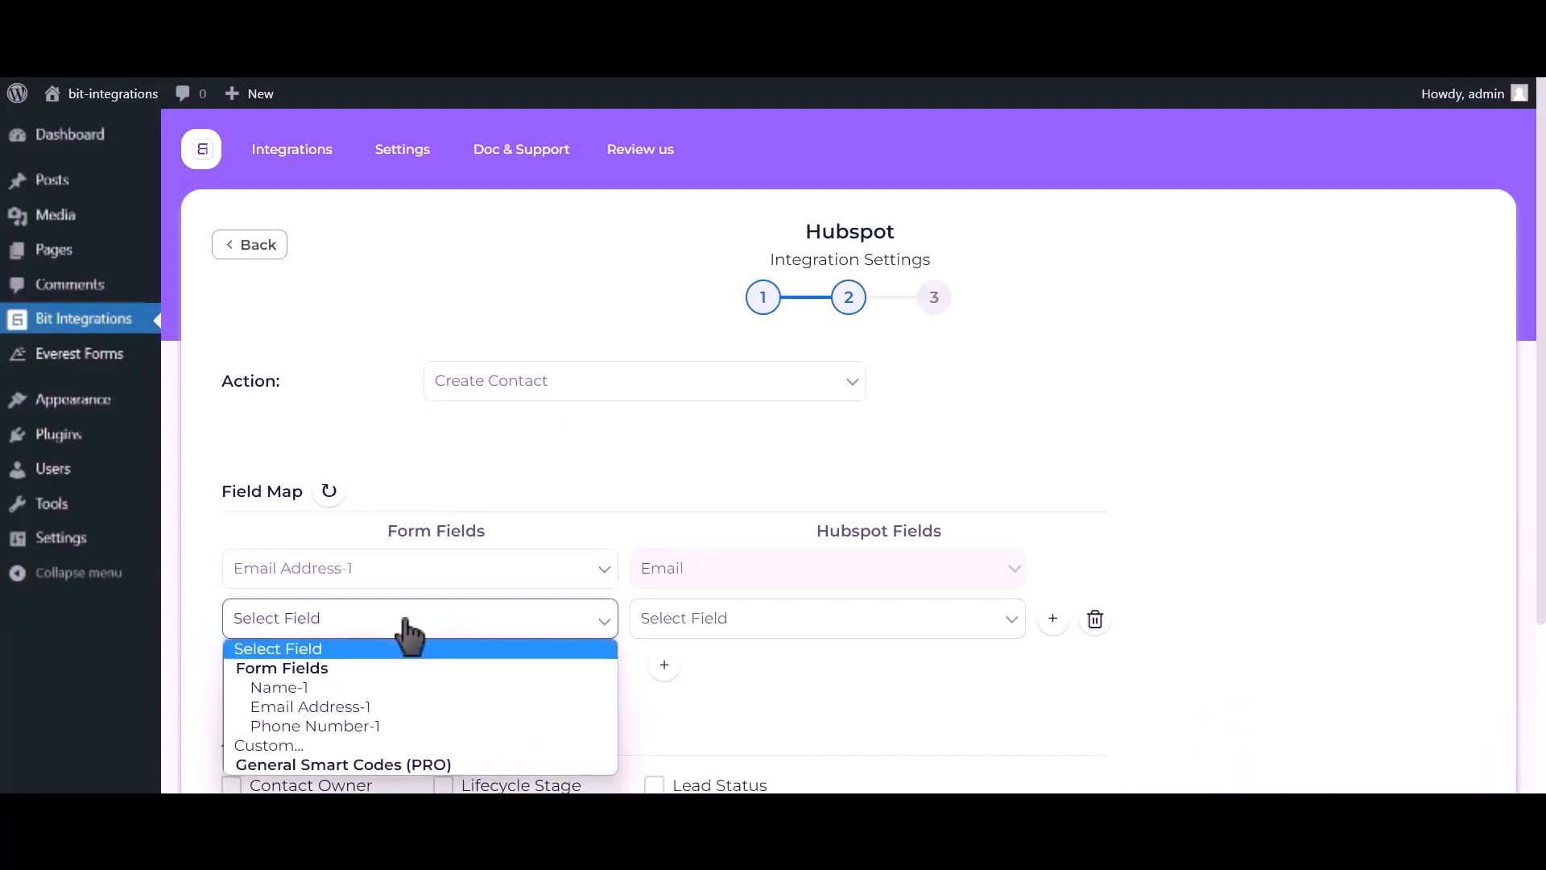
click(375, 687)
click(812, 632)
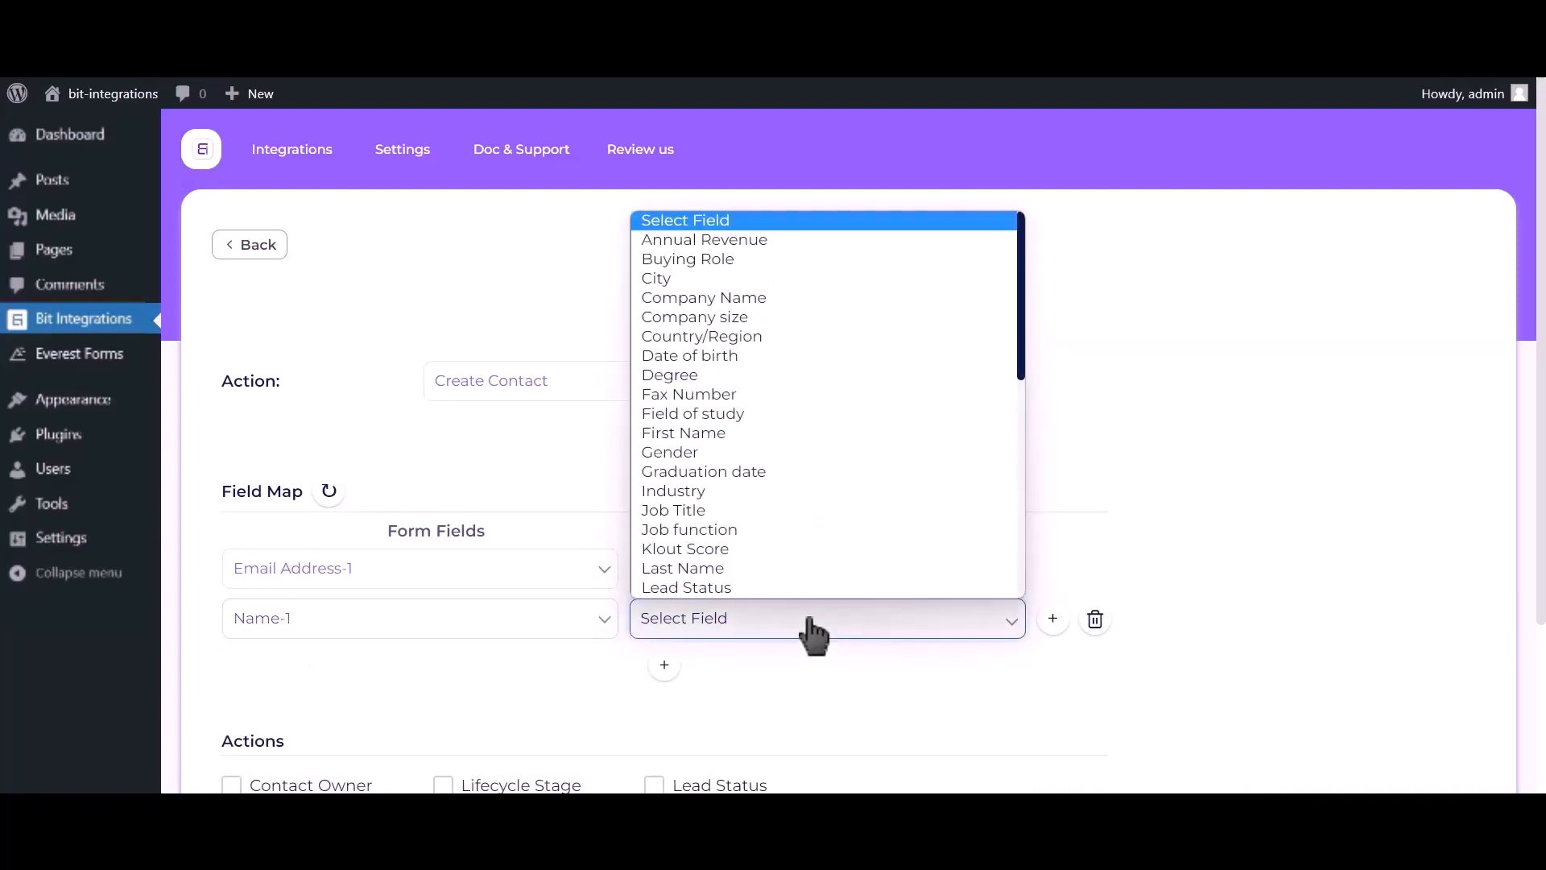
click(710, 431)
- Add another field mapping from the form field Phone Number-1 to HubSpot's Phone Number
click(667, 680)
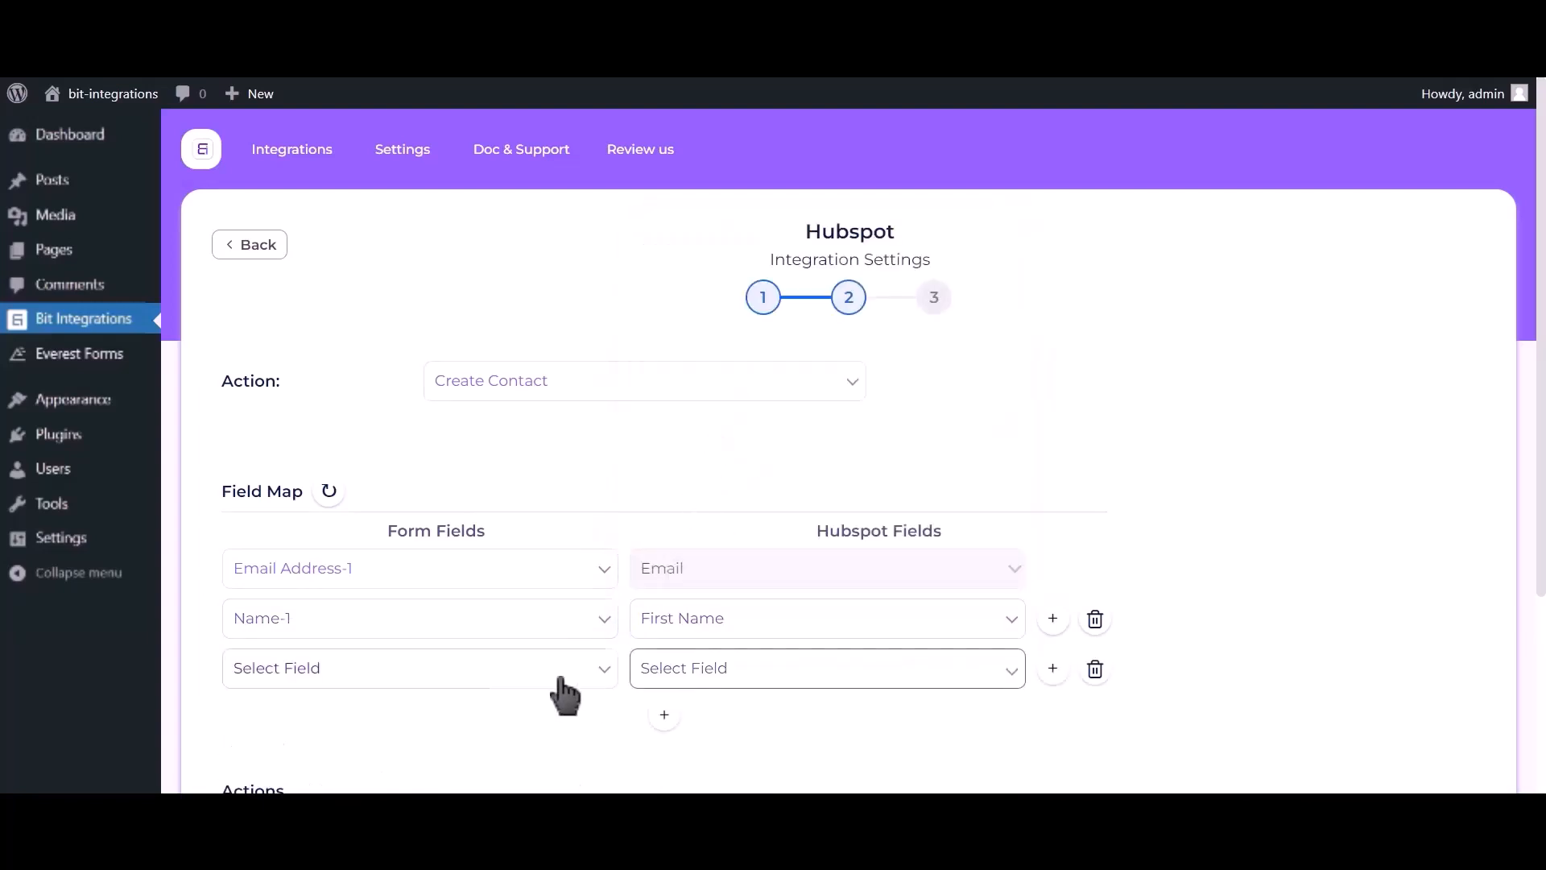
click(407, 689)
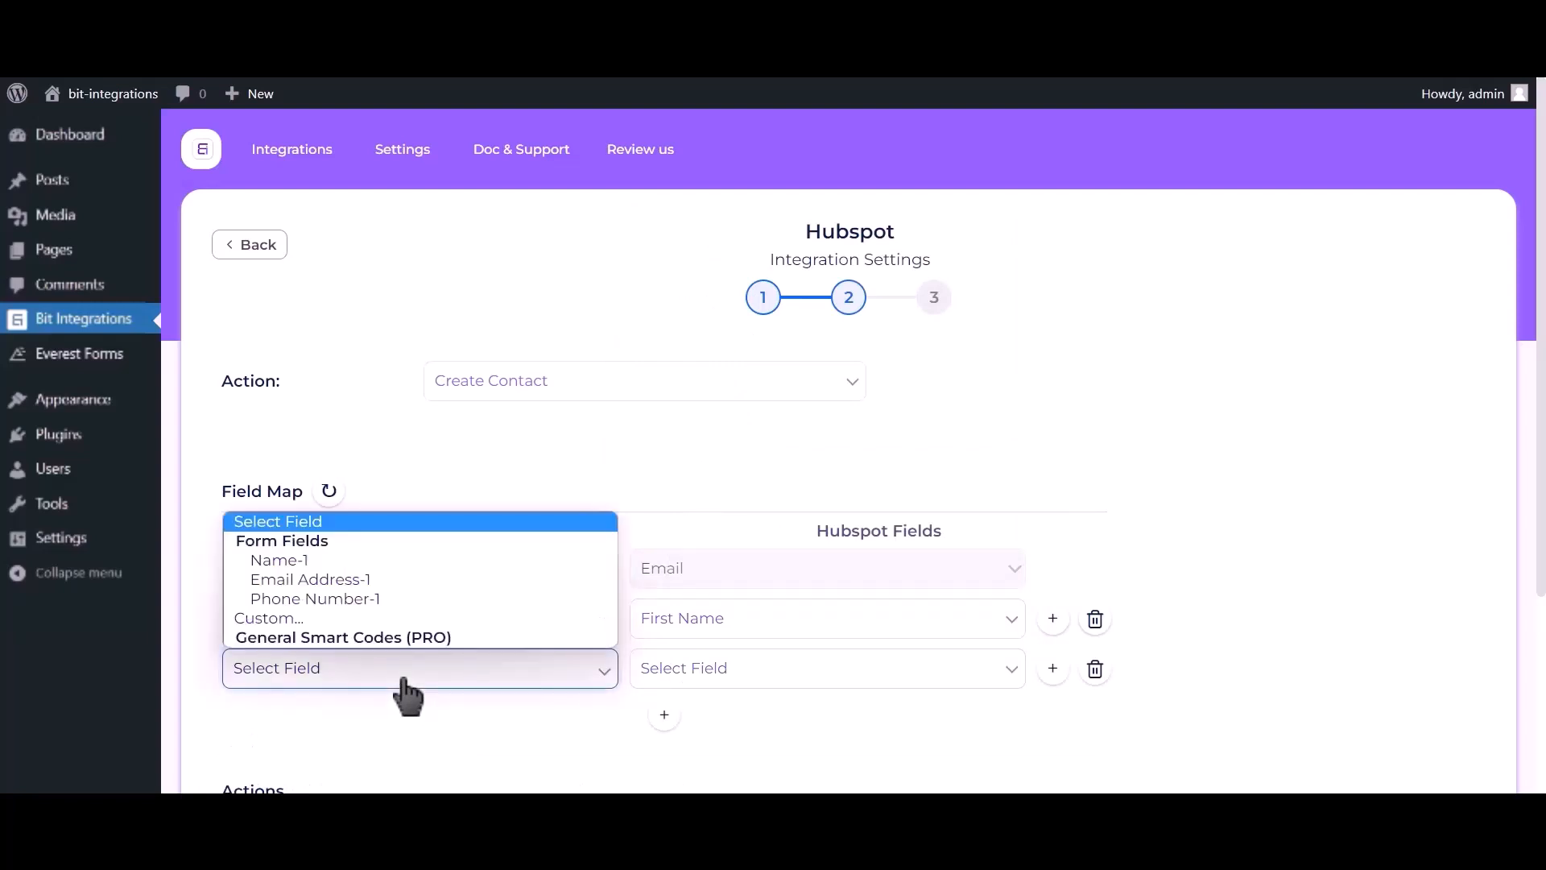
click(379, 599)
click(738, 673)
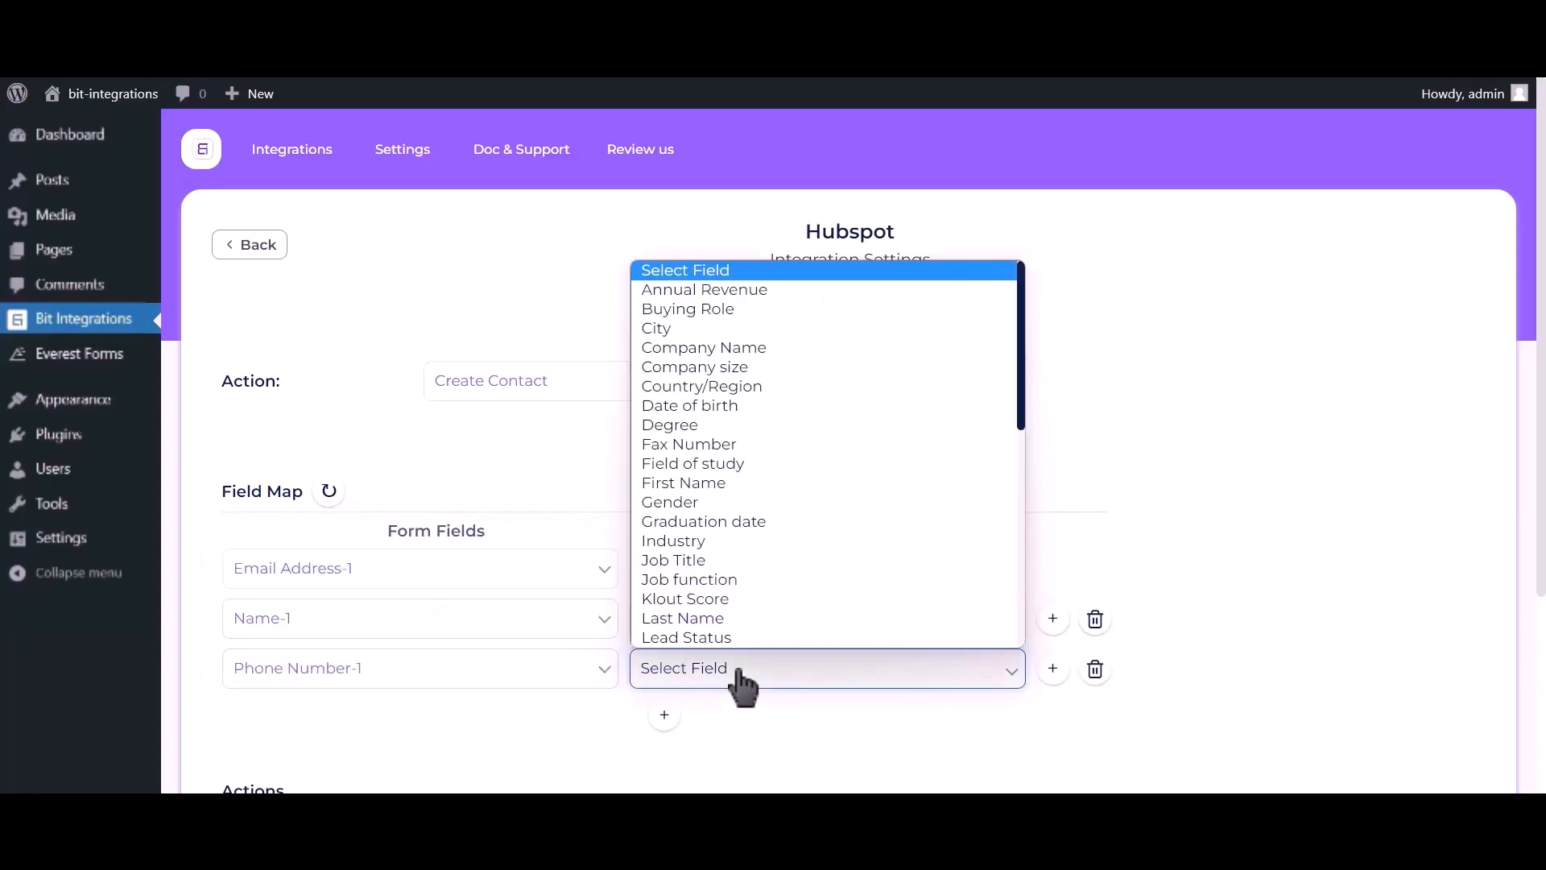
key(p)
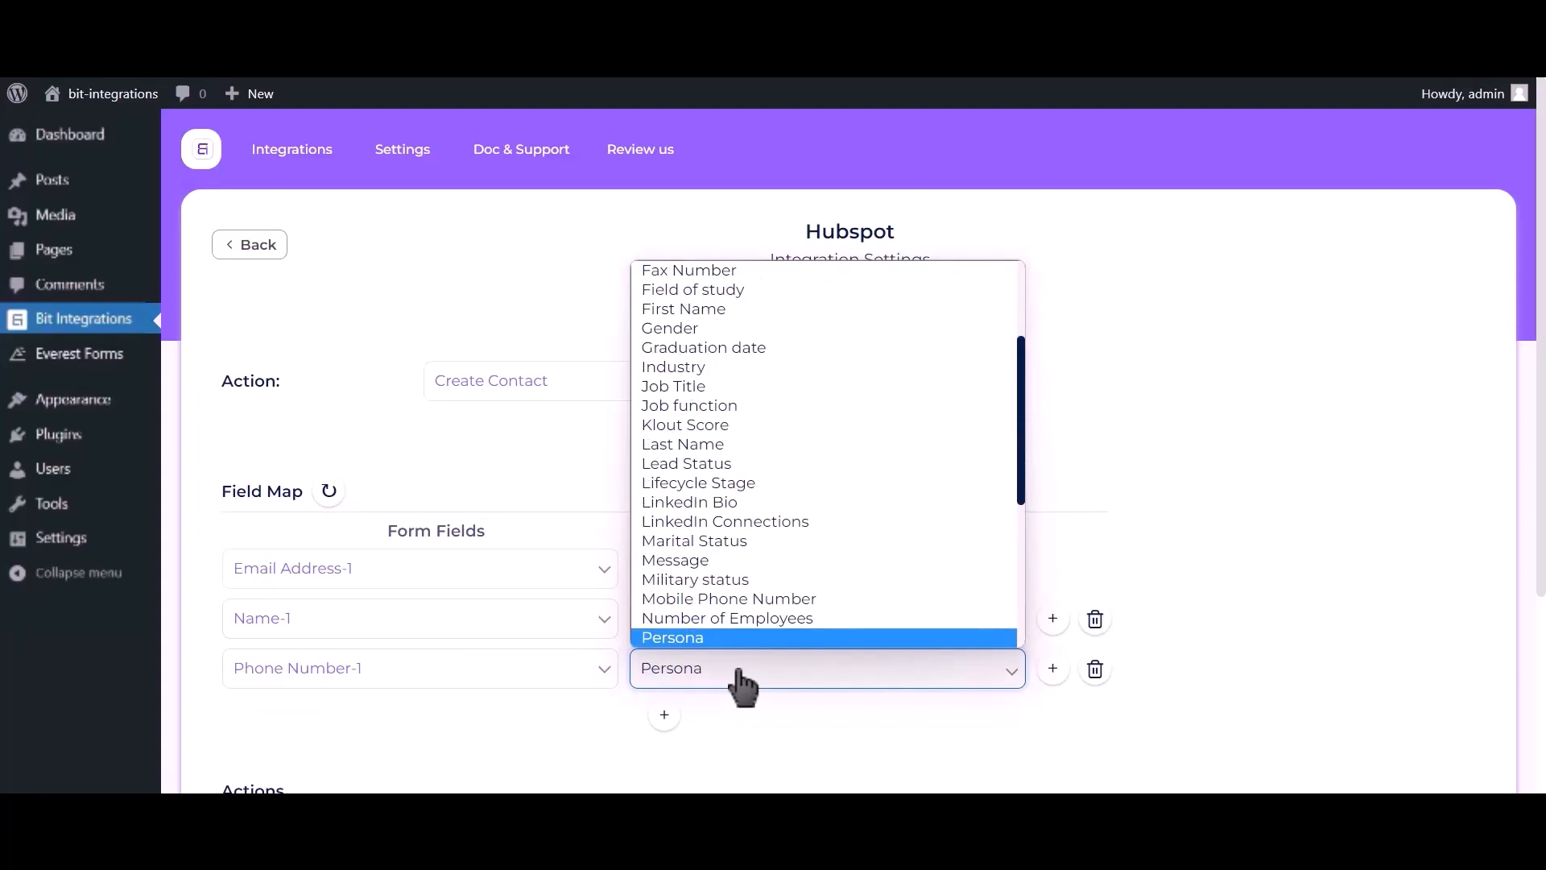
key(Down)
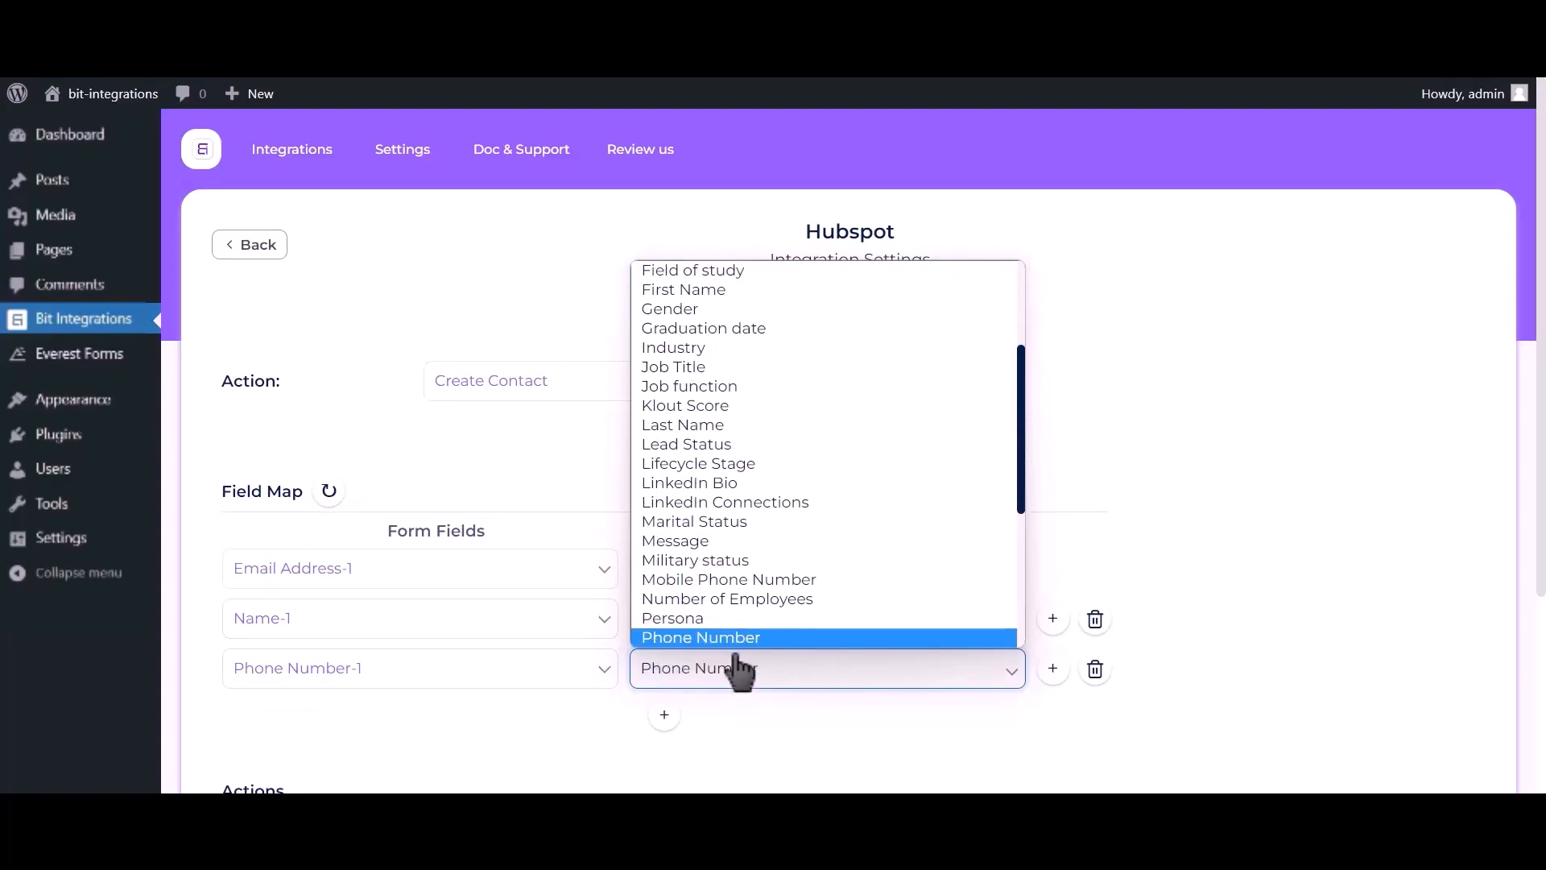
click(732, 635)
- Continue without any optional actions or conditional logic, and finish and save the HubSpot integration
scroll(1249, 293, down, 3)
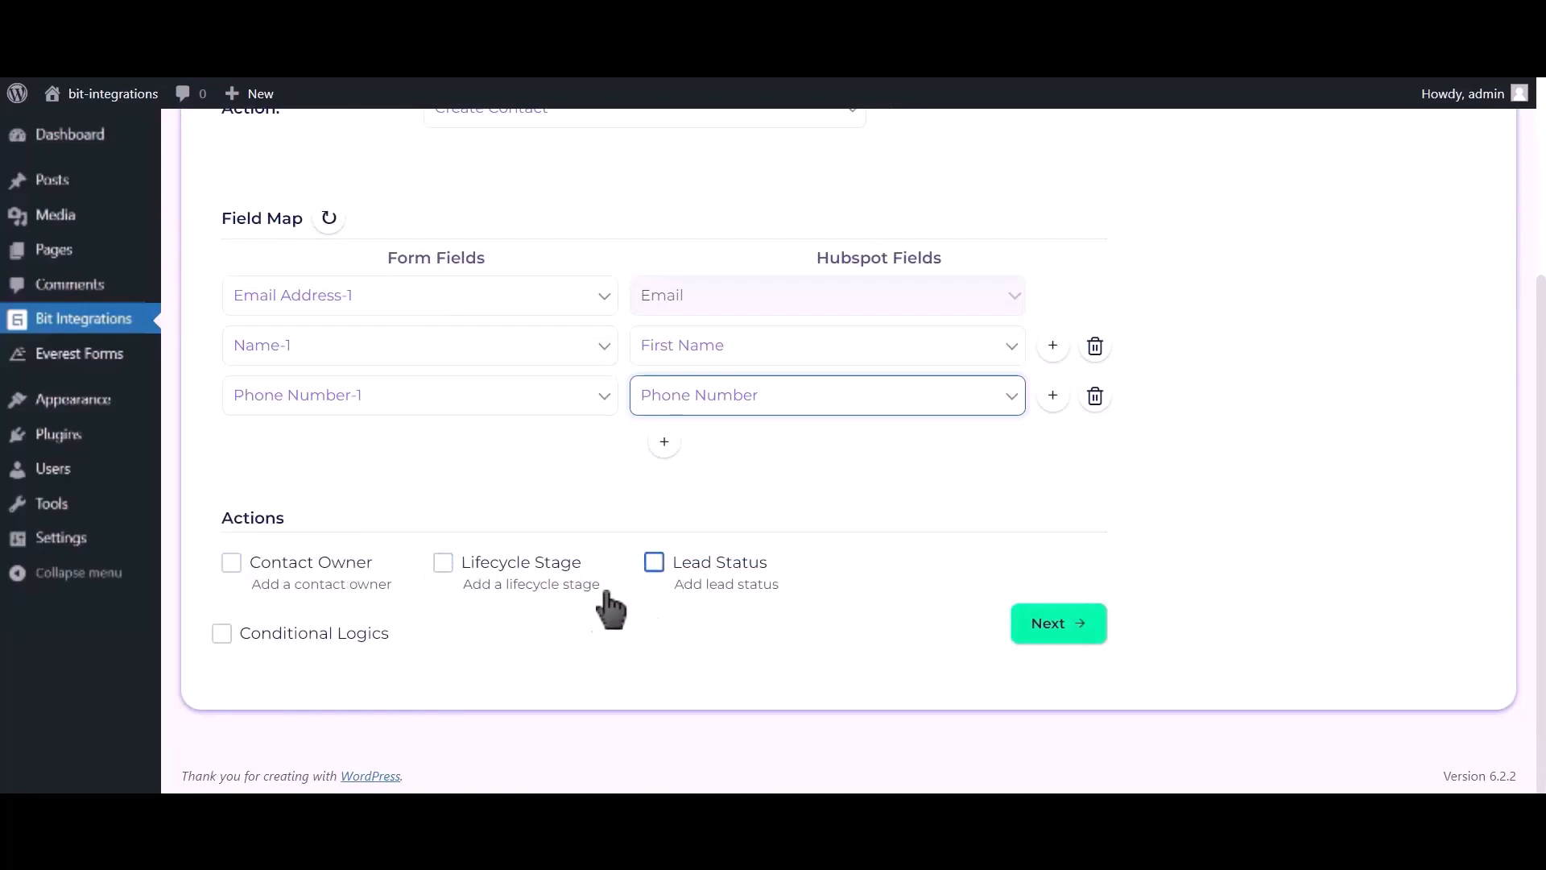
click(1058, 624)
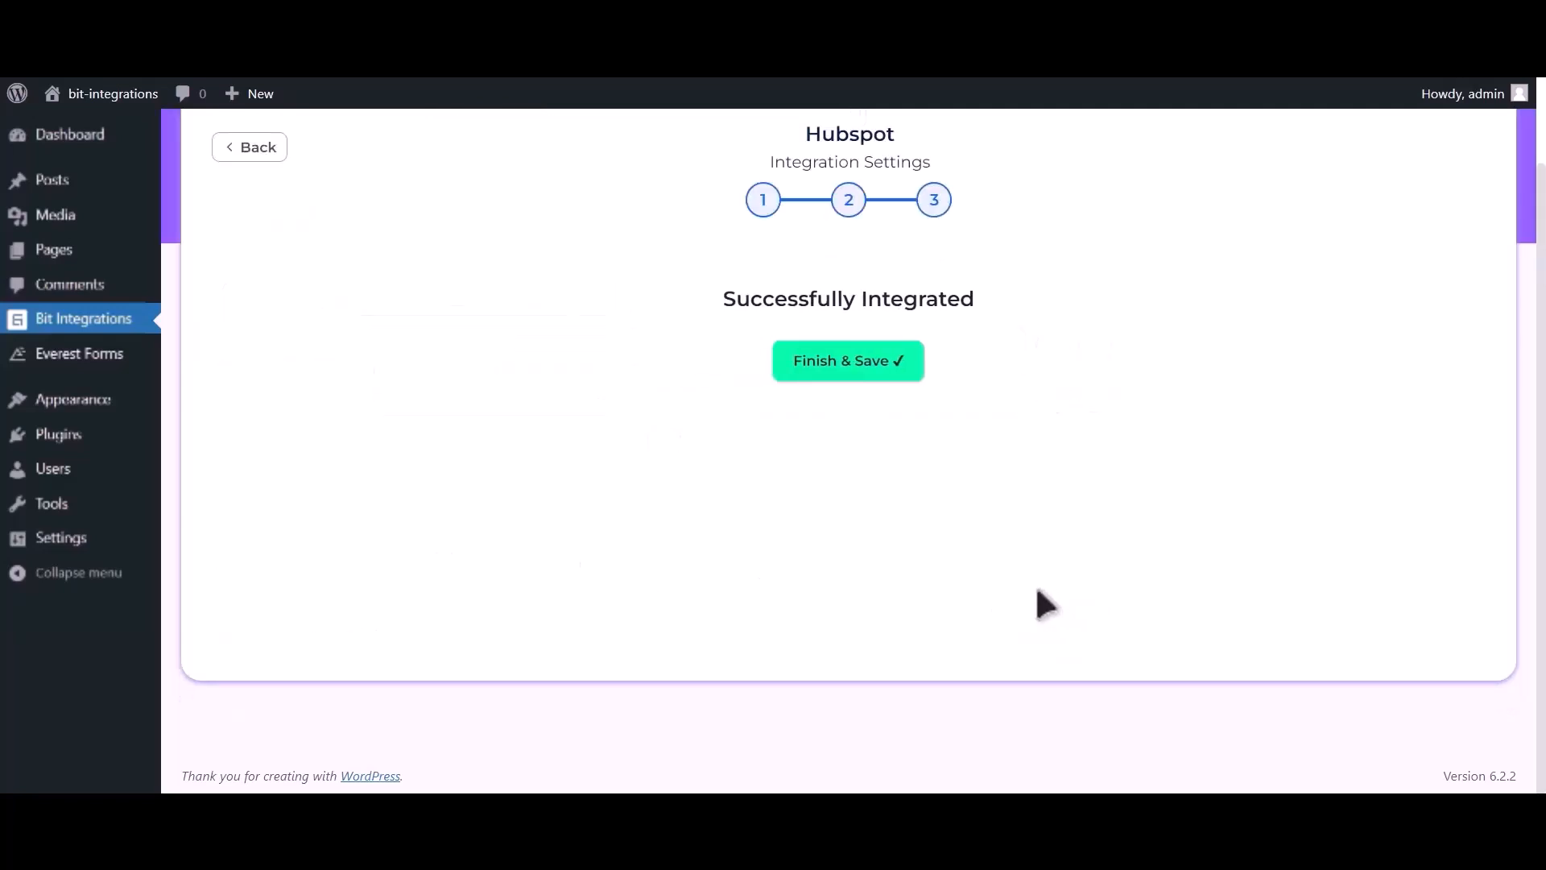
click(870, 367)
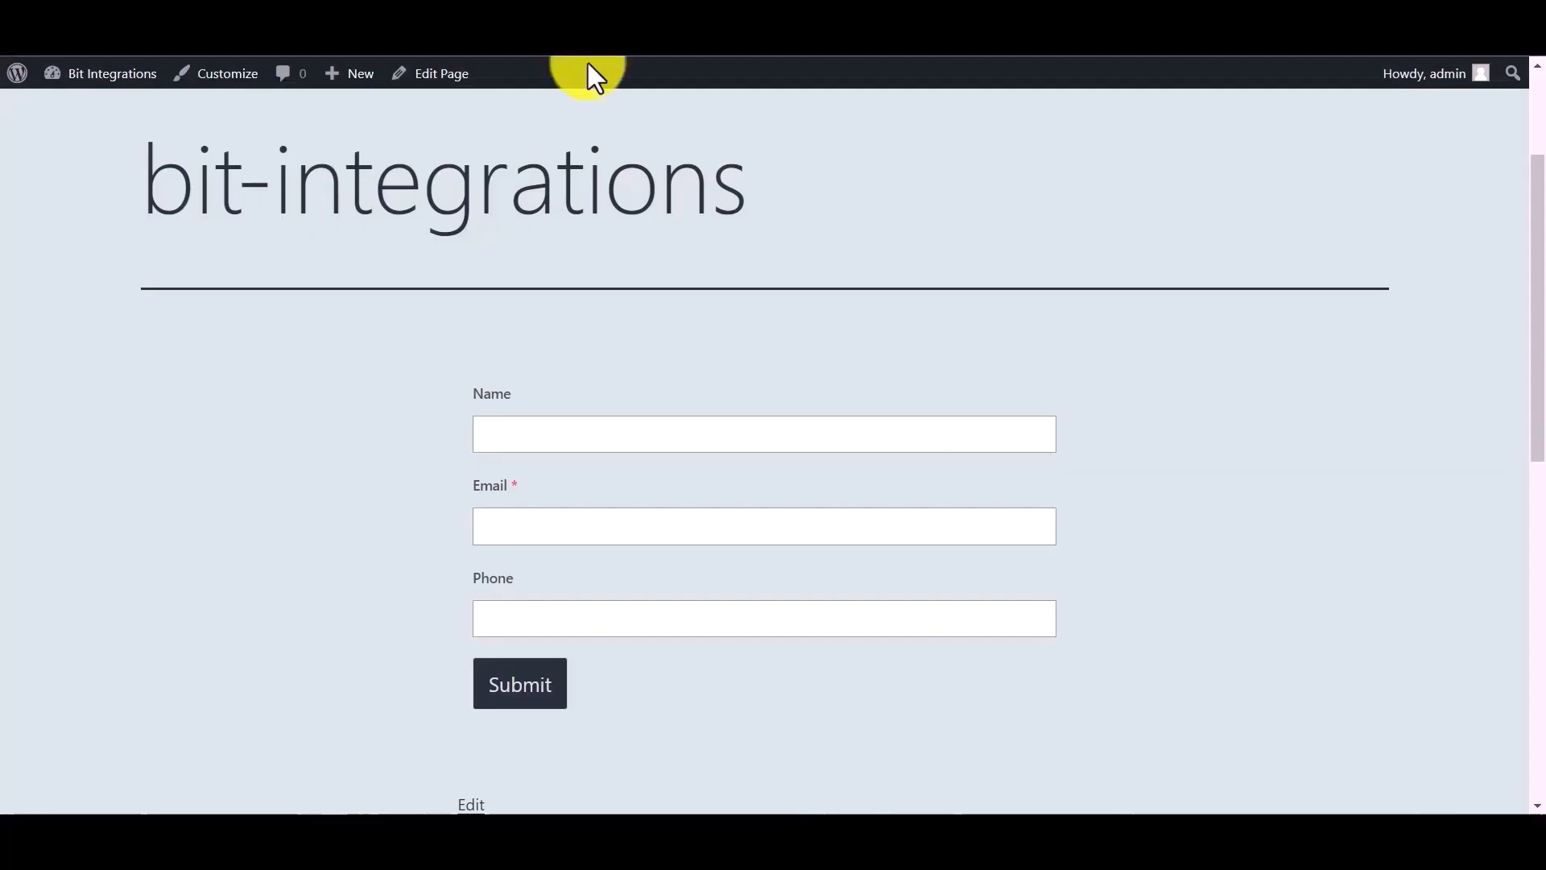
- On the site's published form page, enter Bit Integrations as the name and fill in the contact's e-mail
scroll(576, 322, down, 3)
scroll(459, 273, up, 1)
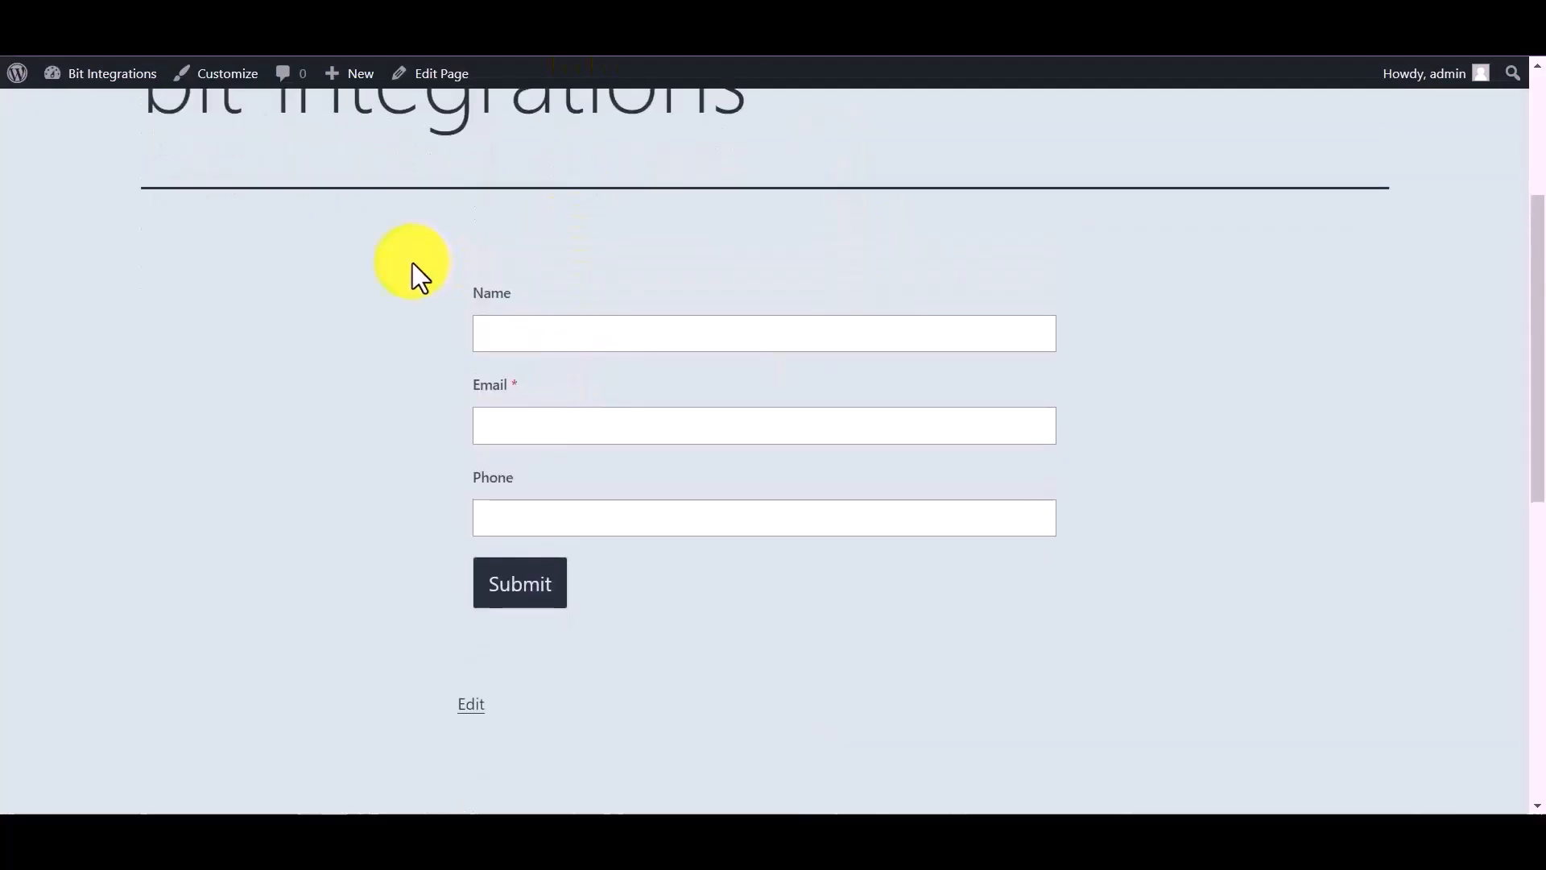
click(549, 335)
text(B)
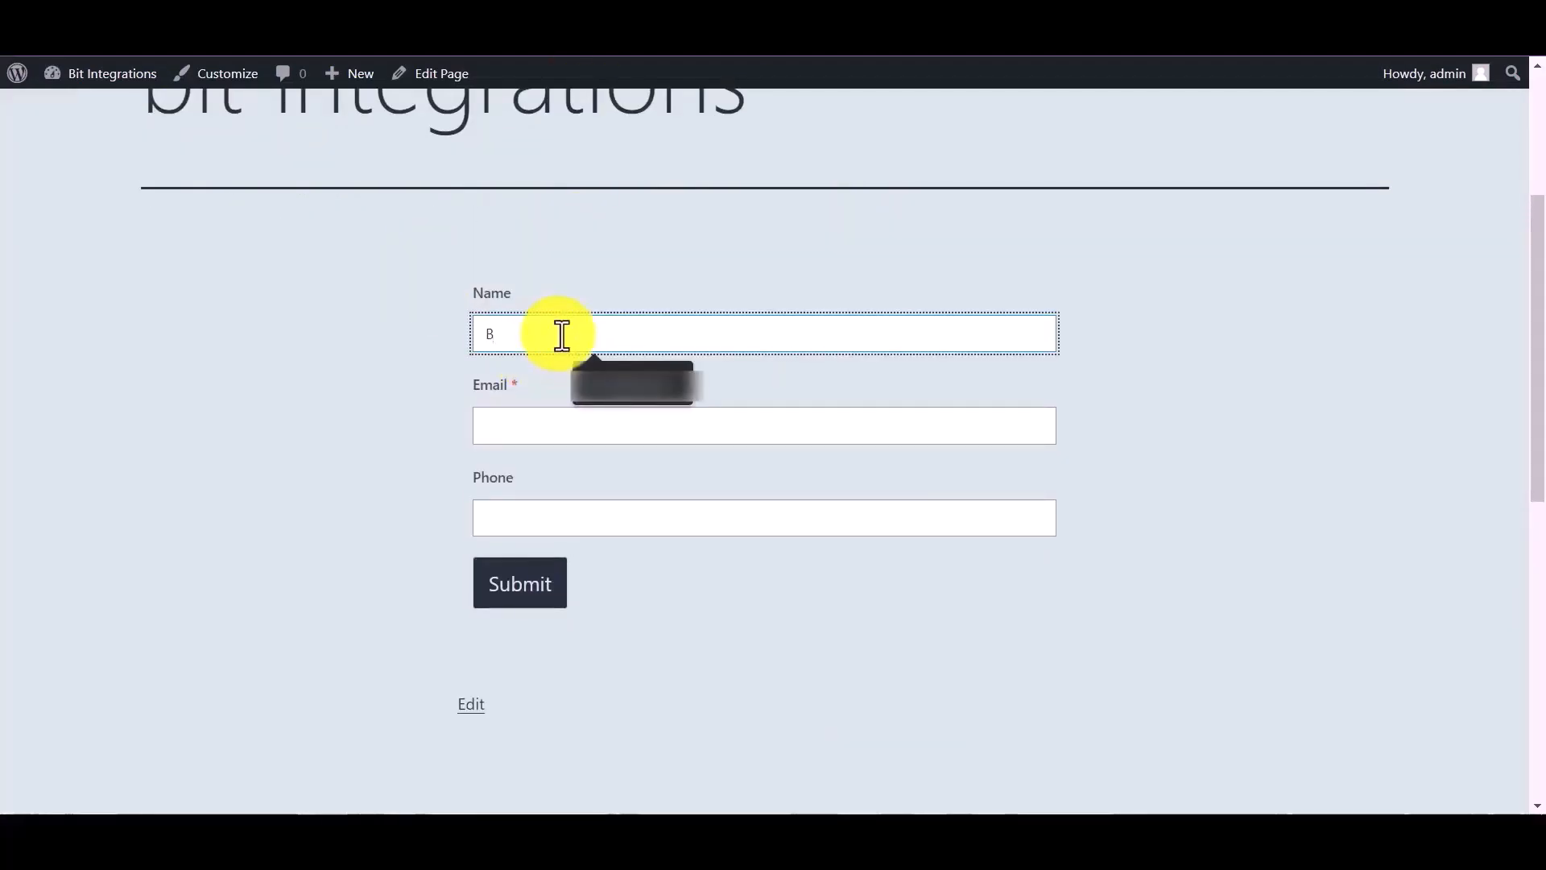
text(it Inte)
click(529, 424)
click(690, 477)
- Fill in the contact's phone number and submit the test form
click(626, 513)
text(4)
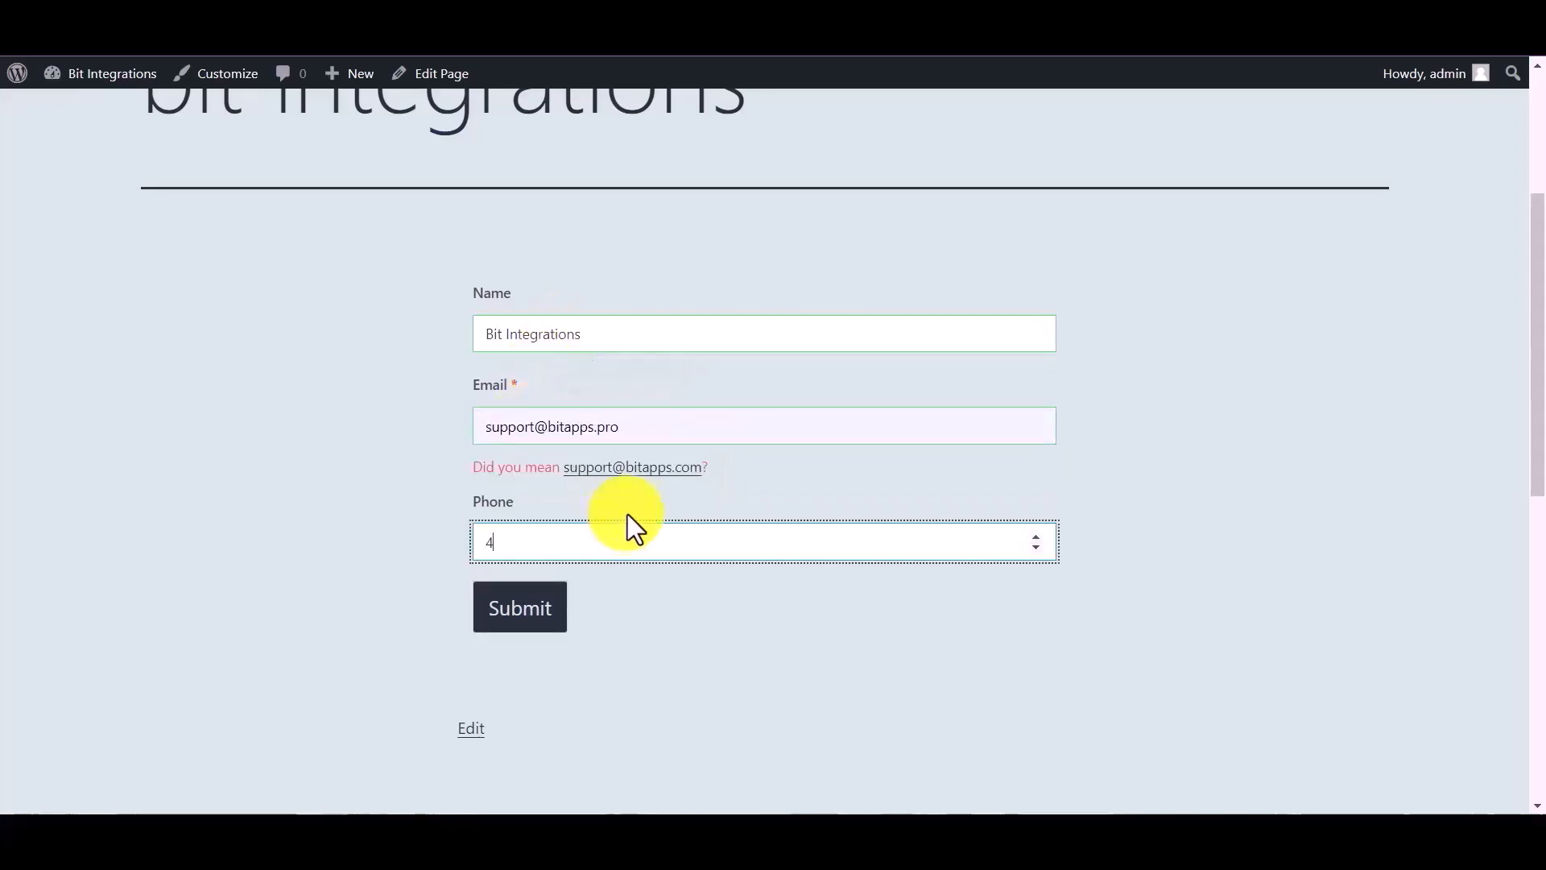
text(44555666)
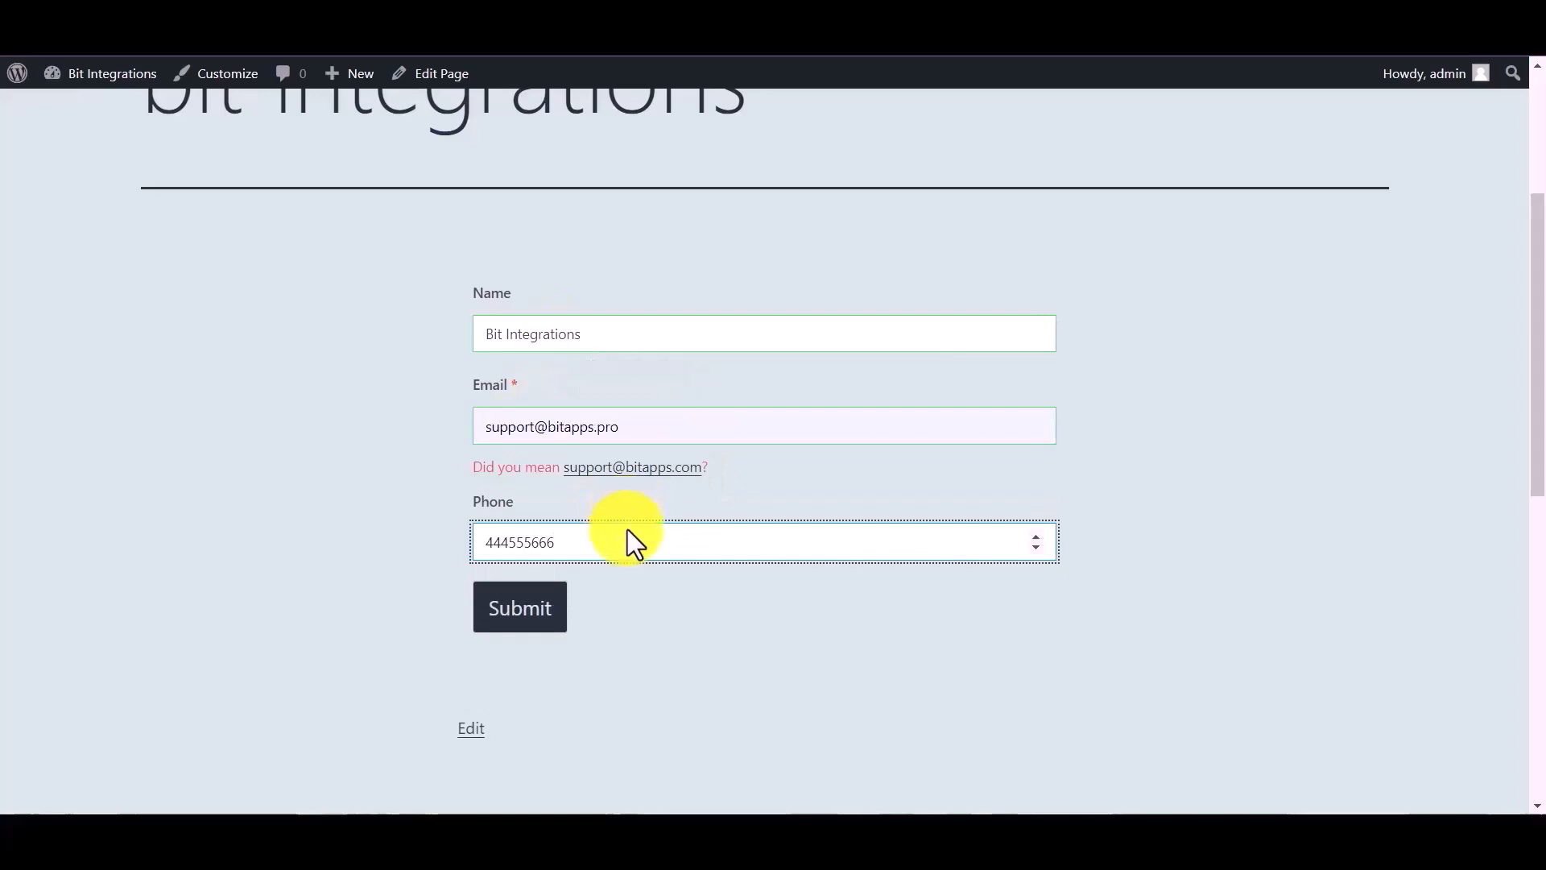
click(530, 610)
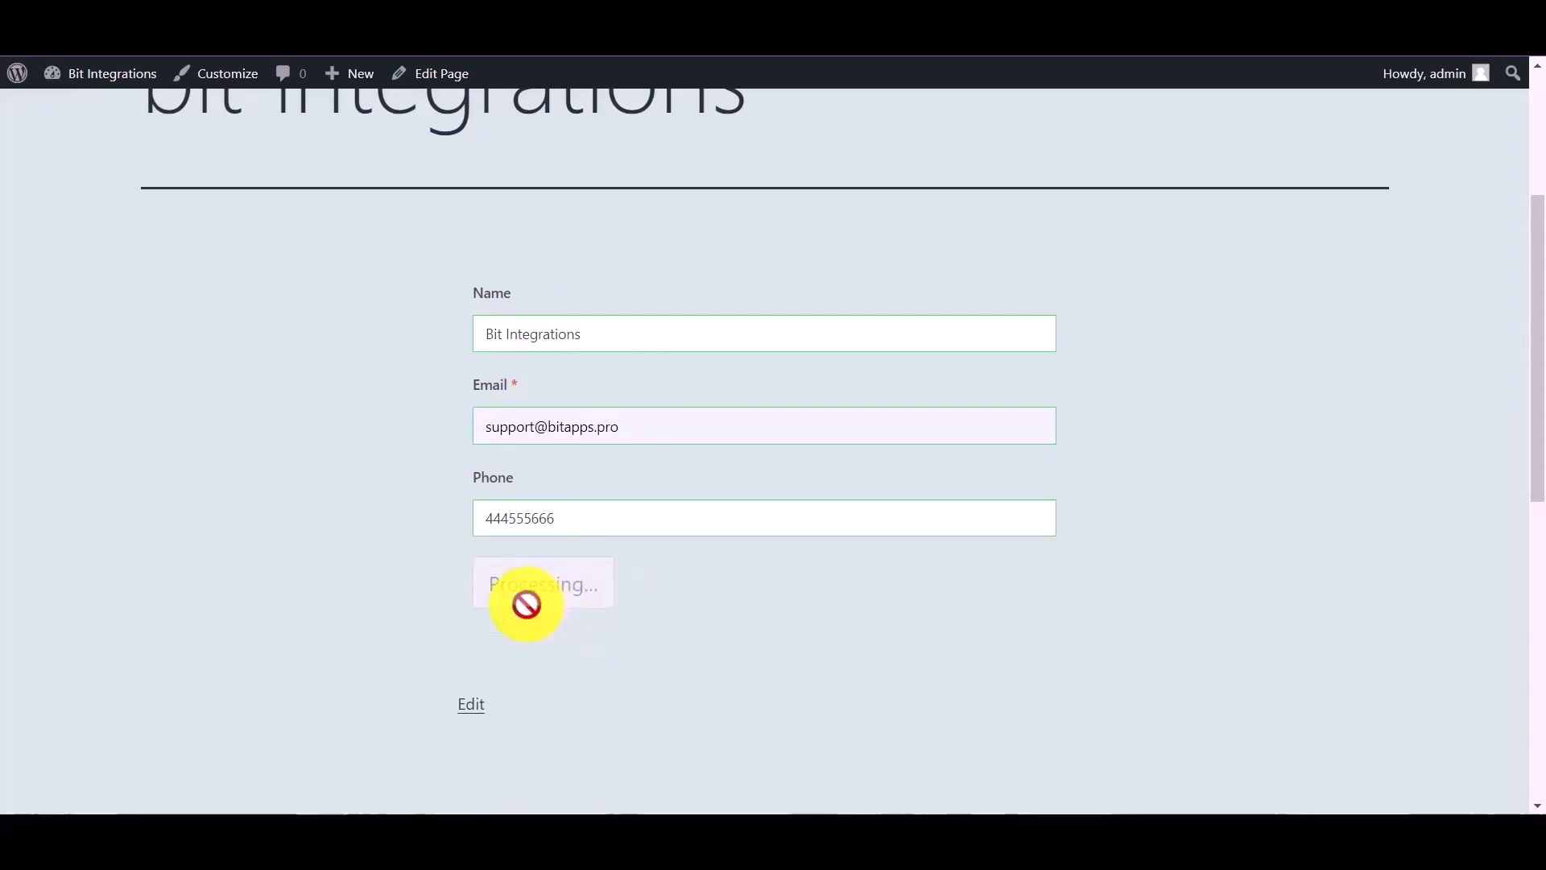
scroll(483, 556, down, 5)
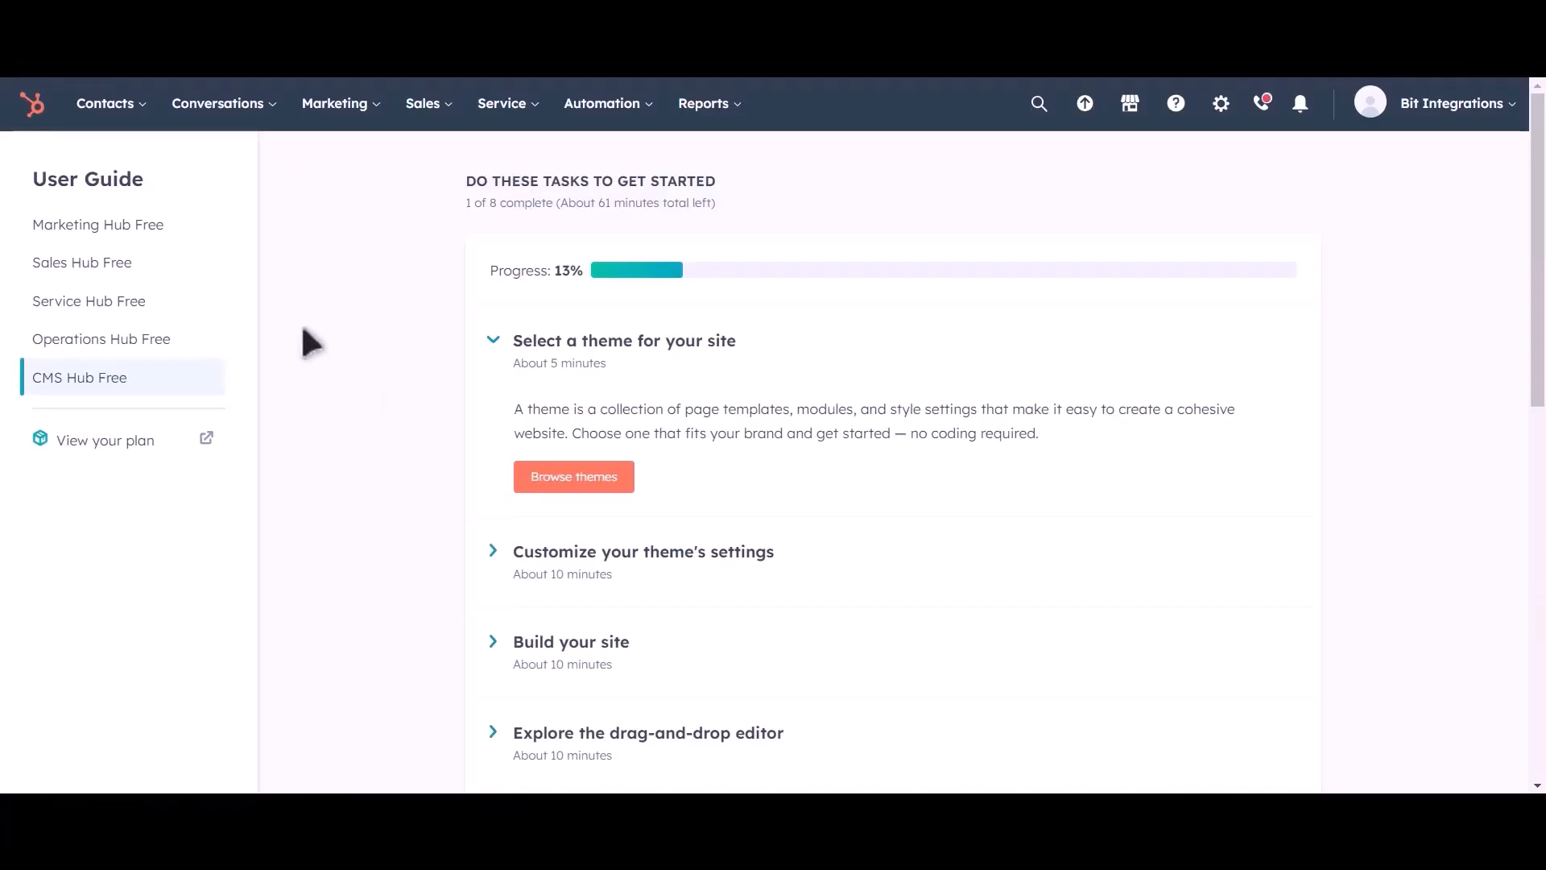
- Switch to HubSpot, open the Contacts list and preview the Bit Integrations contact record
mouse_move(133, 113)
click(123, 169)
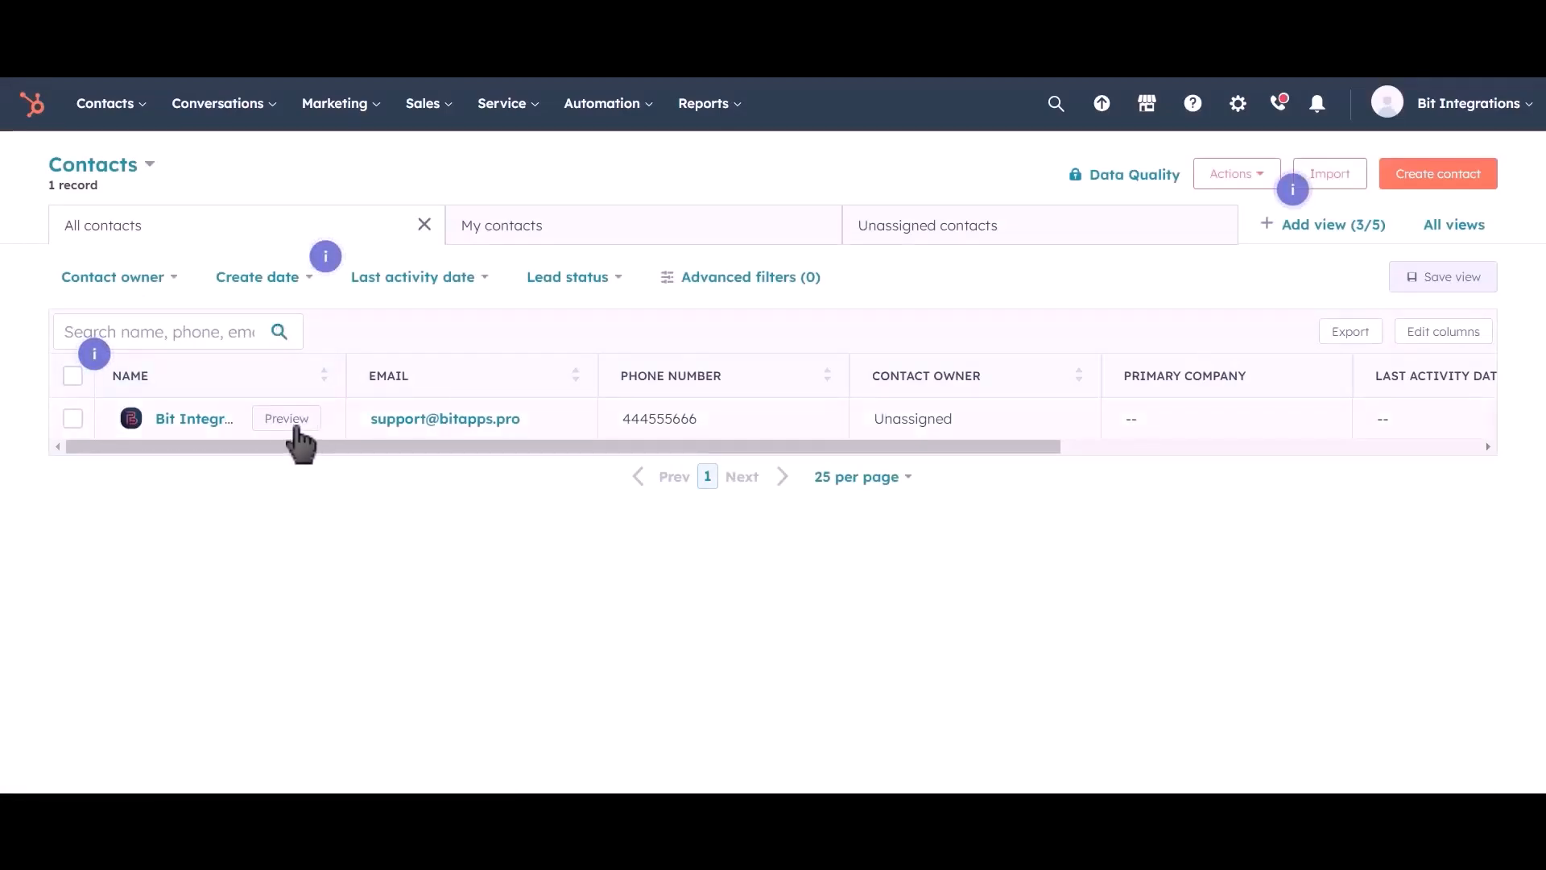
click(294, 427)
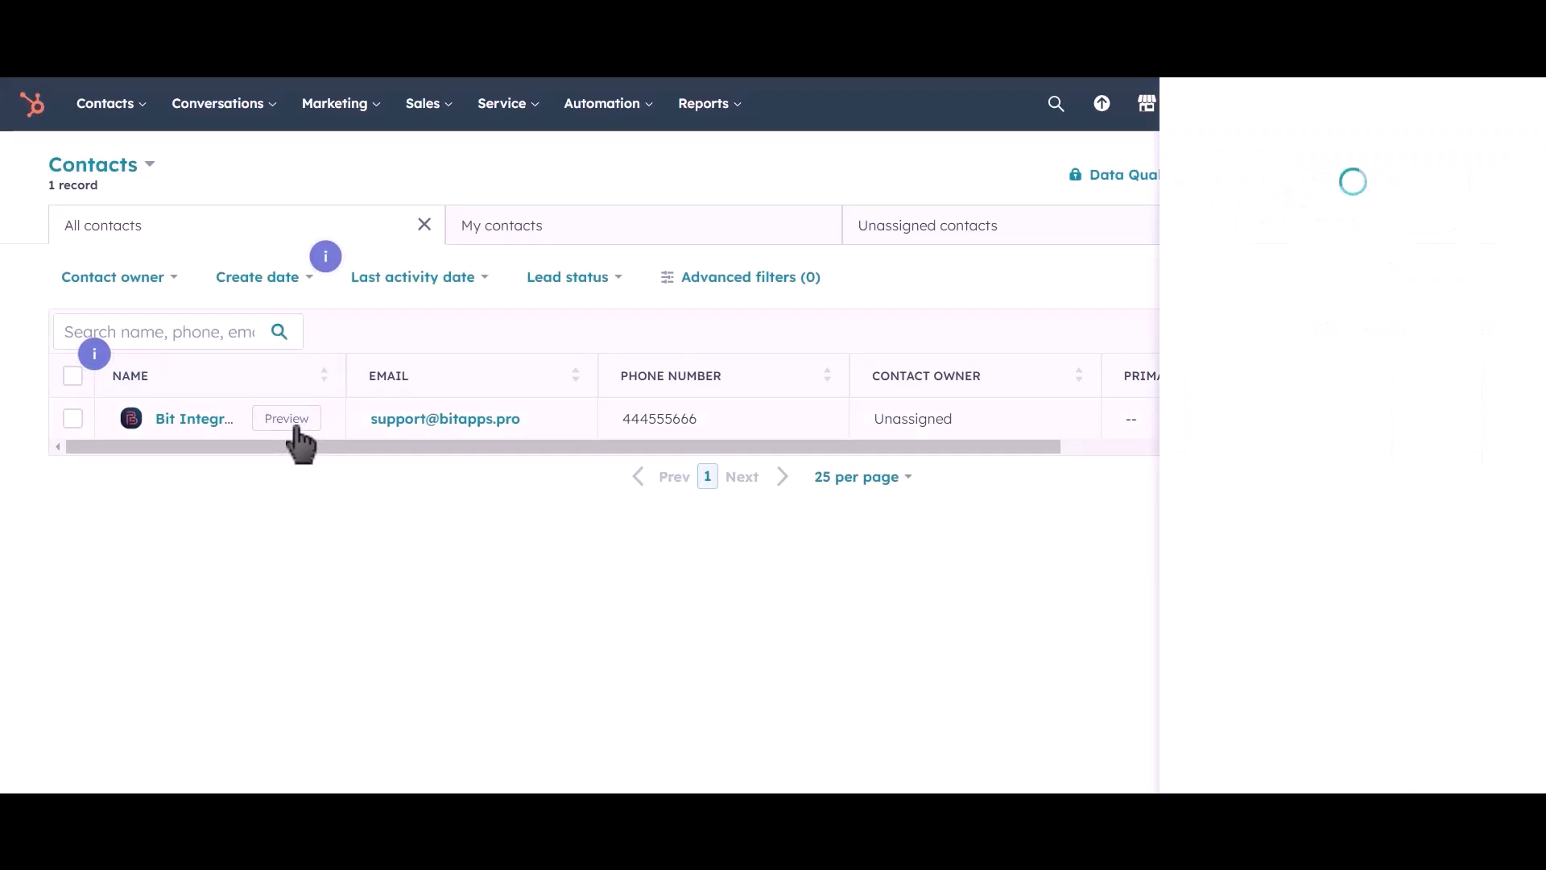